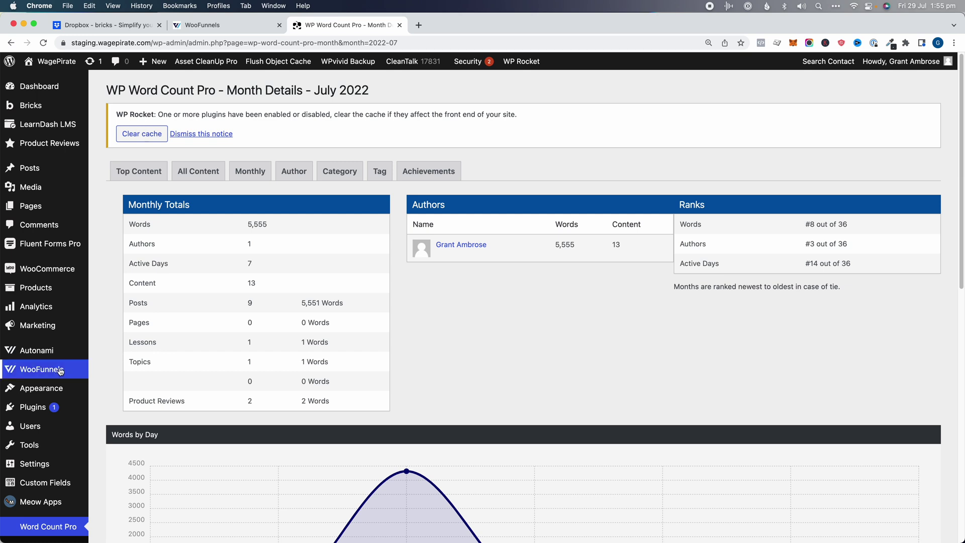
Step: Open the global test funnel's Checkout Form in the WordPress editor and launch it in the Bricks builder
{"action": "left_click", "coordinate": [146, 387]}
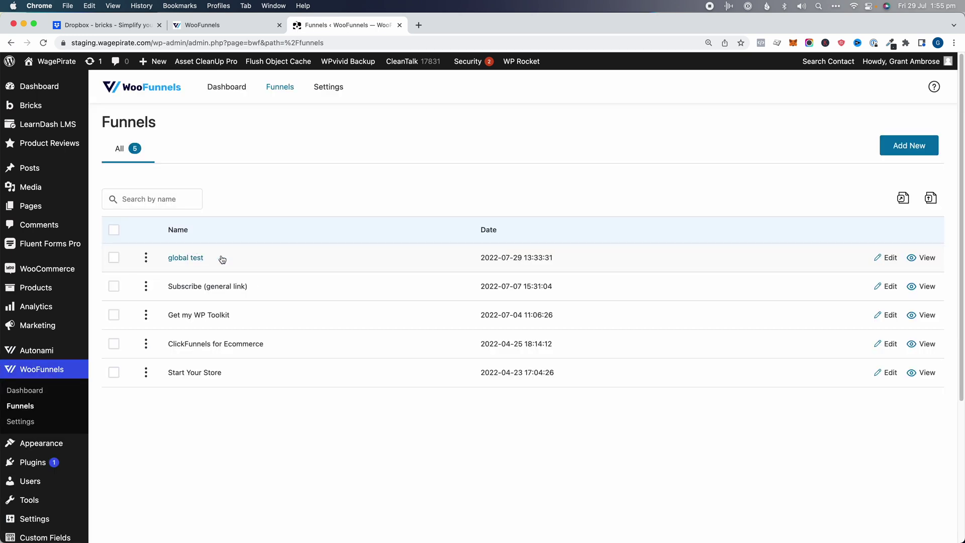
{"action": "left_click", "coordinate": [186, 258]}
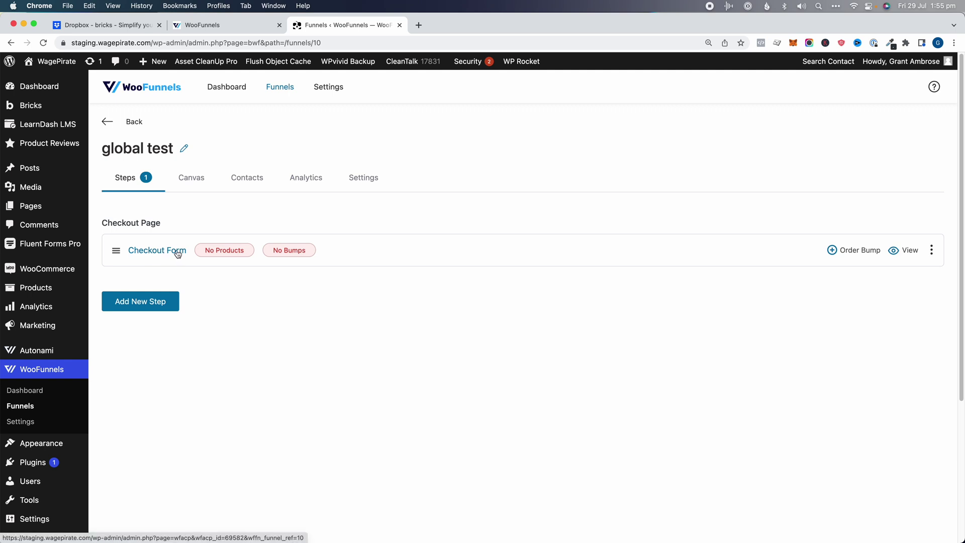
{"action": "left_click", "coordinate": [178, 254]}
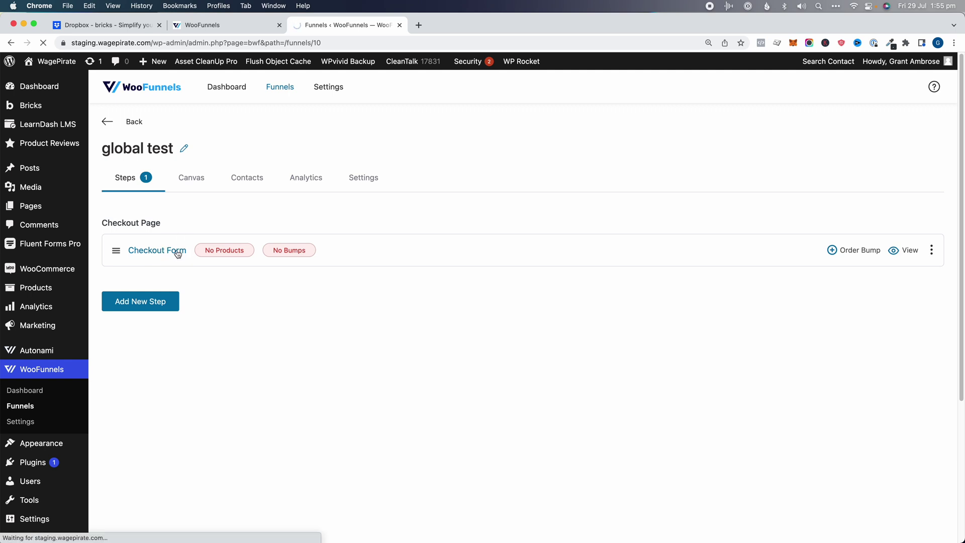
{"action": "left_click", "coordinate": [687, 419]}
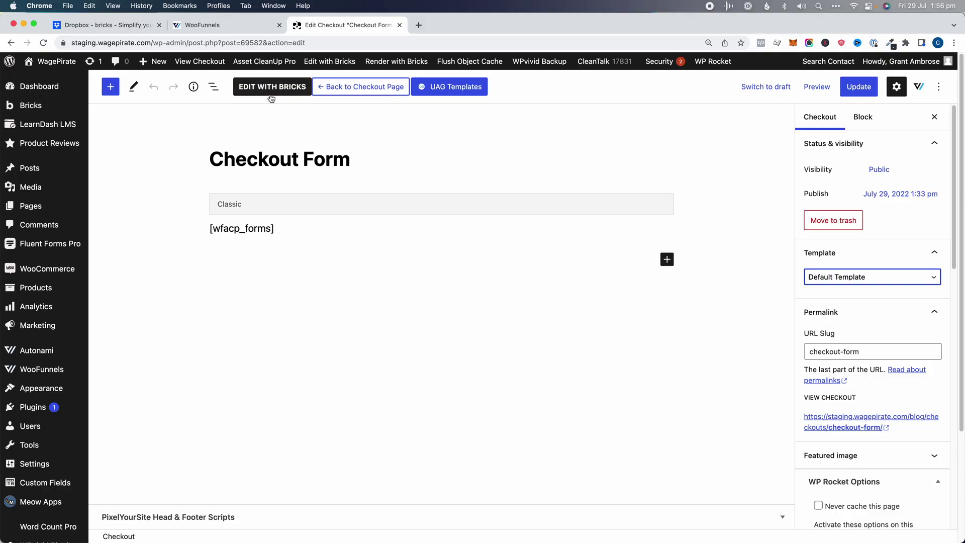
{"action": "left_click", "coordinate": [272, 97]}
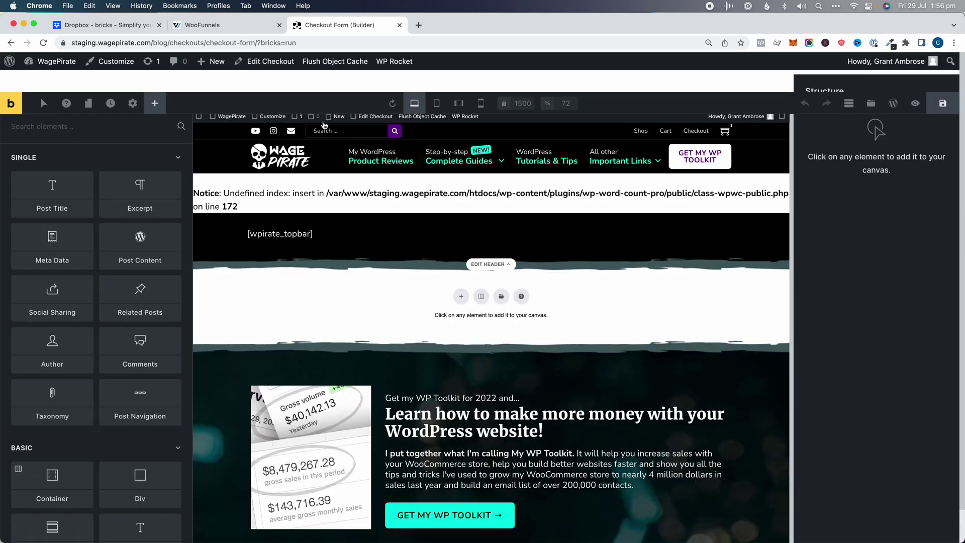
{"action": "mouse_move", "coordinate": [467, 120]}
{"action": "left_click_drag", "start_coordinate": [549, 316], "coordinate": [426, 336]}
{"action": "left_click", "coordinate": [529, 254]}
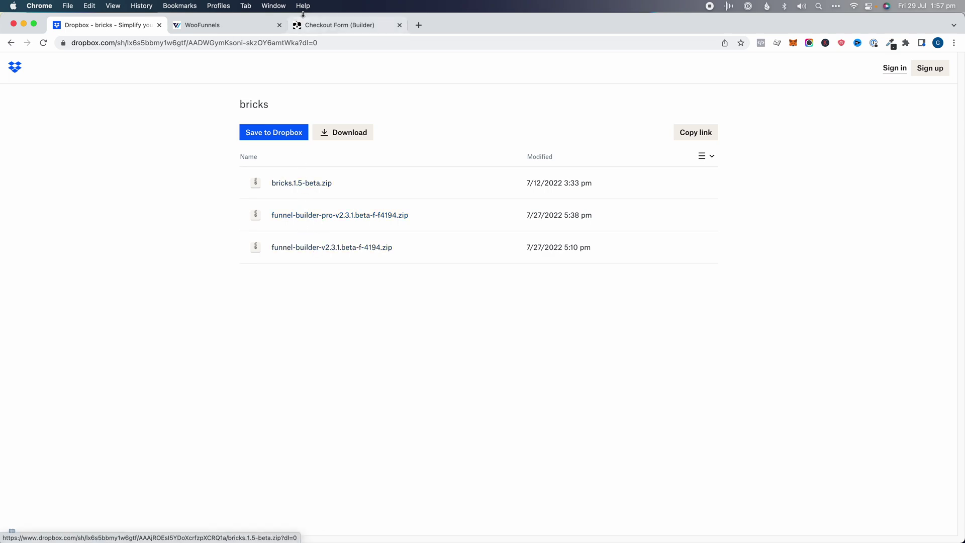
Step: Return to the staging site's admin dashboard and open the upload form for adding a new plugin
{"action": "left_click", "coordinate": [317, 25]}
{"action": "mouse_move", "coordinate": [57, 61]}
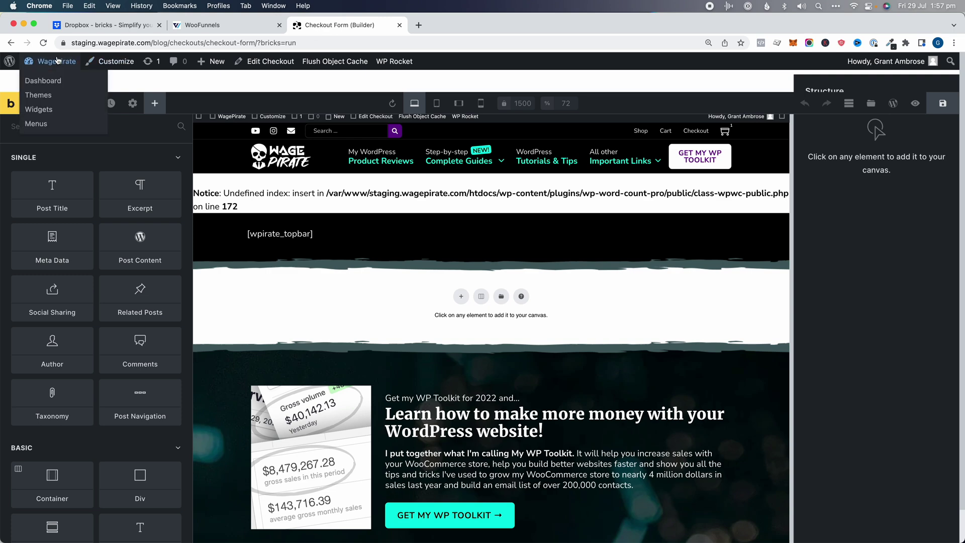
{"action": "left_click", "coordinate": [49, 81]}
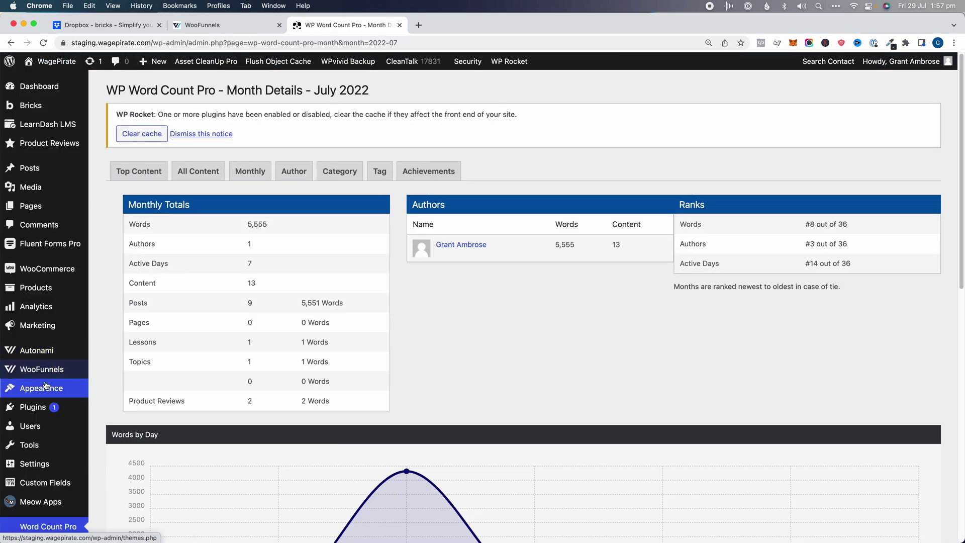
{"action": "left_click", "coordinate": [113, 424]}
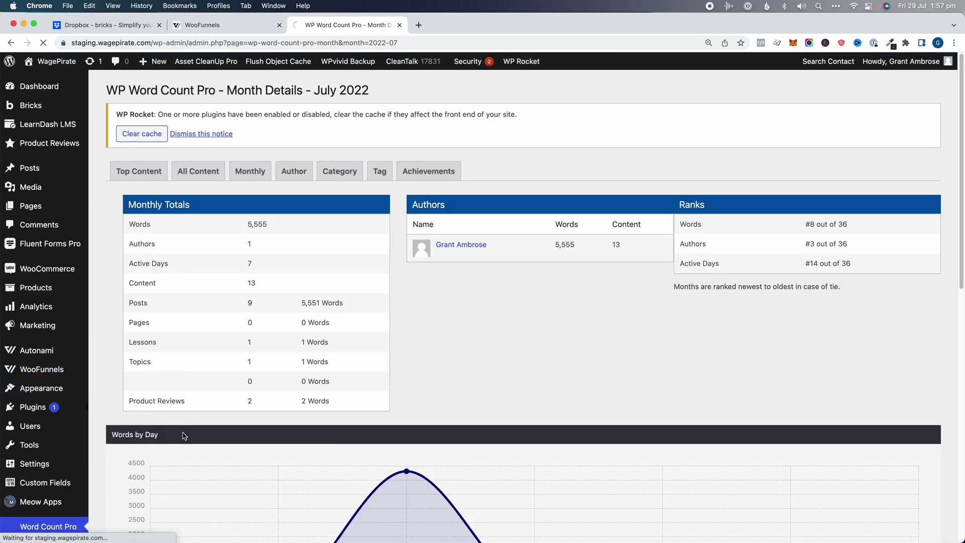
{"action": "left_click", "coordinate": [199, 90]}
Step: Download funnel-builder-v2.3.1.beta-f-4194.zip from the shared bricks folder in Dropbox
{"action": "key", "text": "ctrl+Tab"}
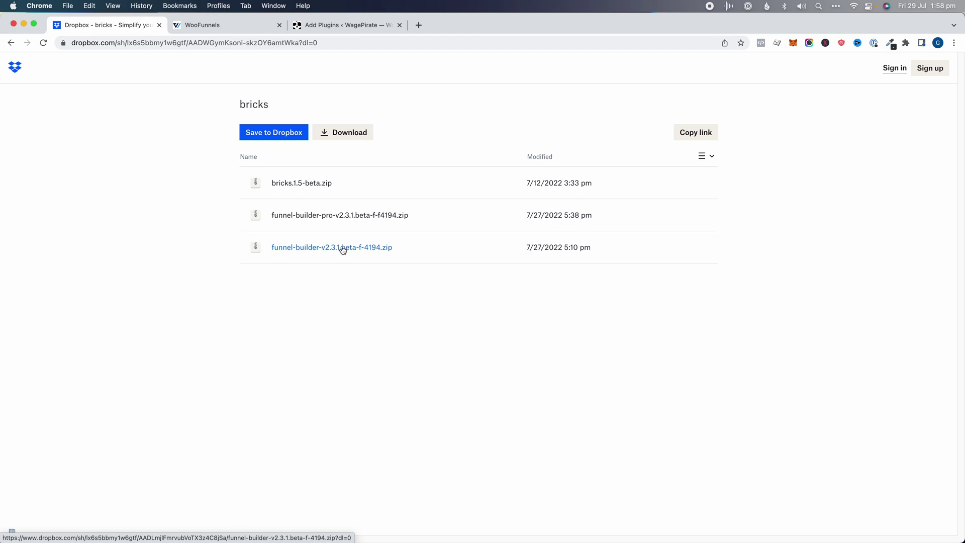
{"action": "left_click", "coordinate": [342, 248]}
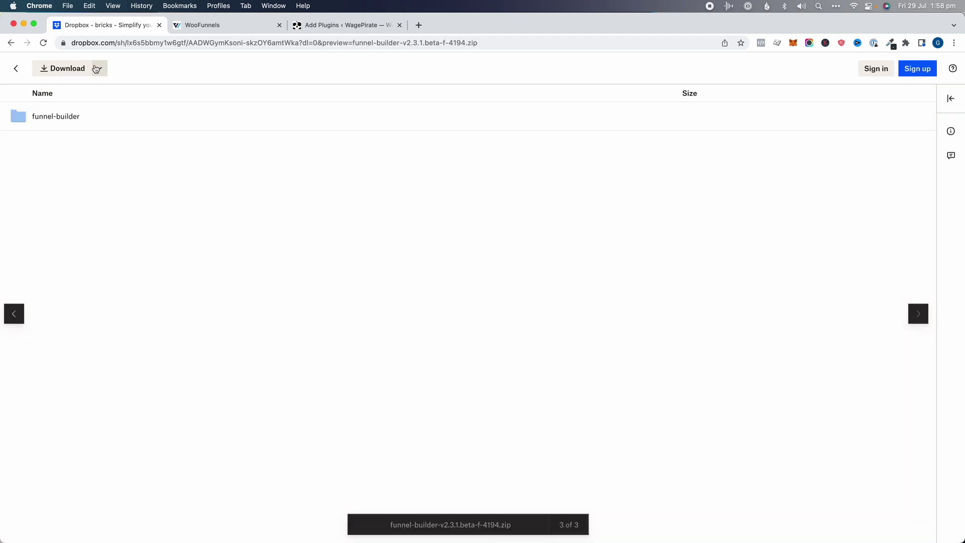
{"action": "left_click", "coordinate": [63, 68]}
Step: Upload the downloaded funnel-builder zip to the WordPress site and replace the installed WooFunnels Funnel Builder with it
{"action": "left_click", "coordinate": [327, 25]}
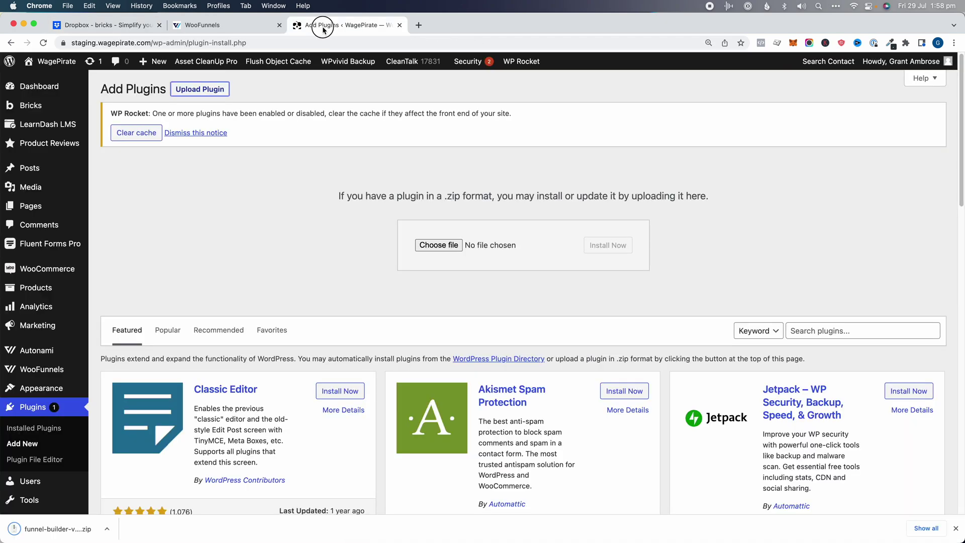
{"action": "left_click_drag", "start_coordinate": [50, 529], "coordinate": [442, 246]}
{"action": "left_click", "coordinate": [619, 248]}
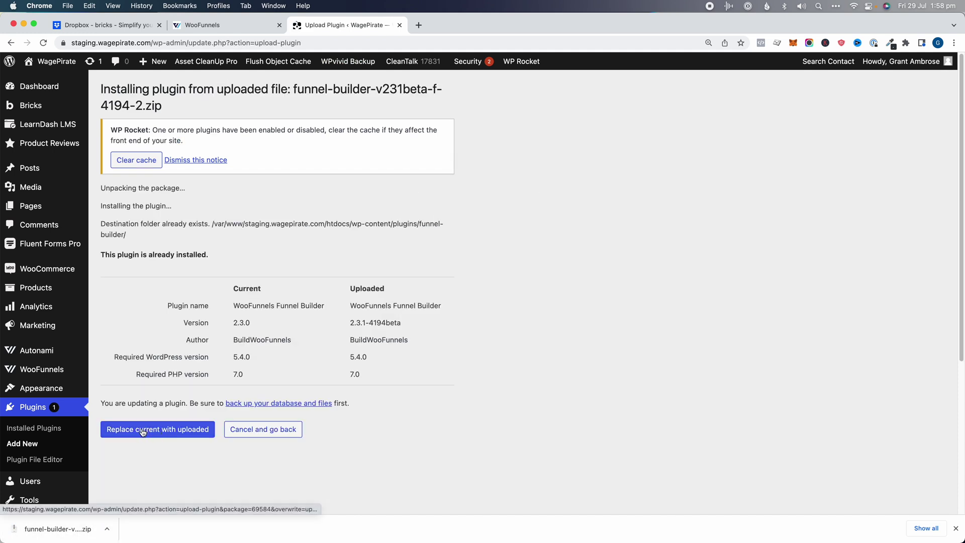
{"action": "left_click", "coordinate": [159, 430]}
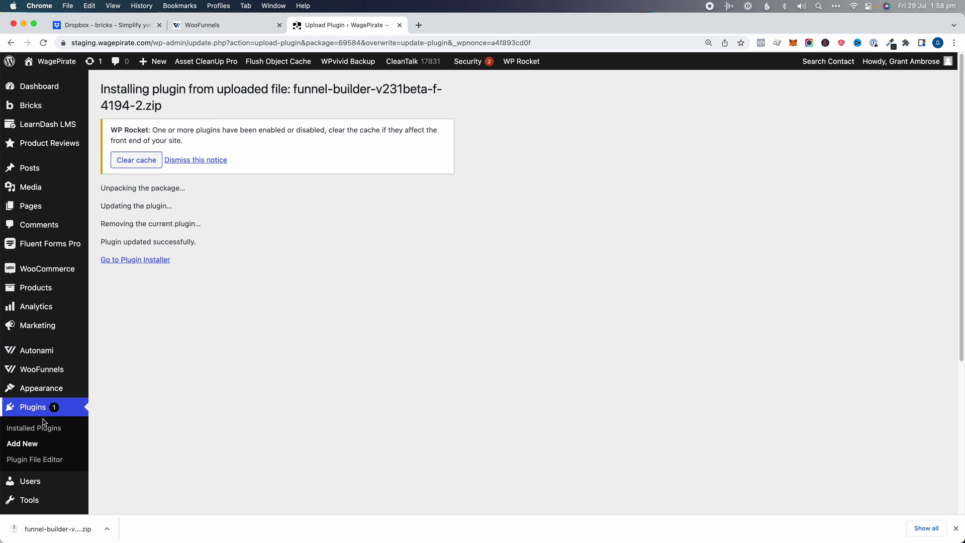
Step: Reopen the add-plugin page, and download funnel-builder-pro-v2.3.1.beta-f-f4194.zip from the shared Dropbox folder
{"action": "left_click", "coordinate": [58, 445]}
{"action": "left_click", "coordinate": [104, 25]}
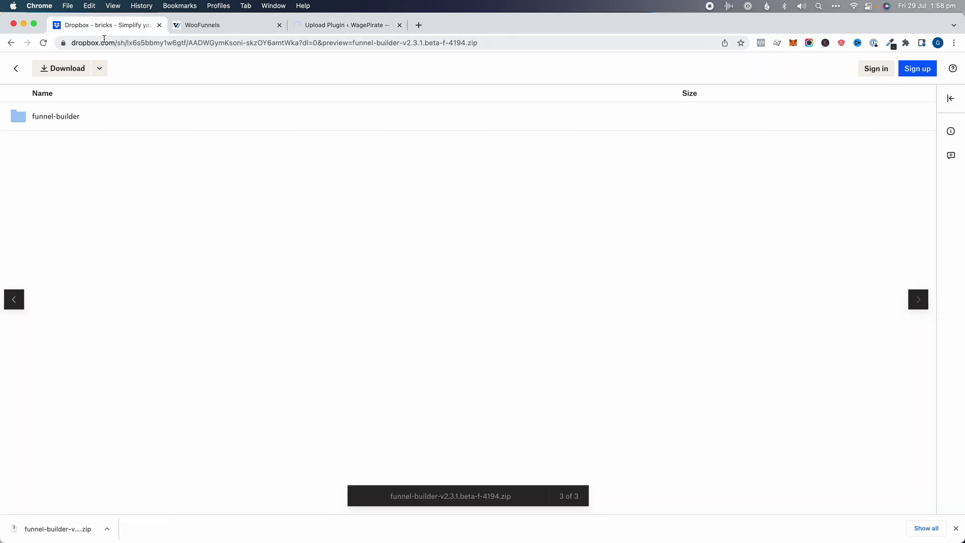
{"action": "left_click", "coordinate": [11, 43]}
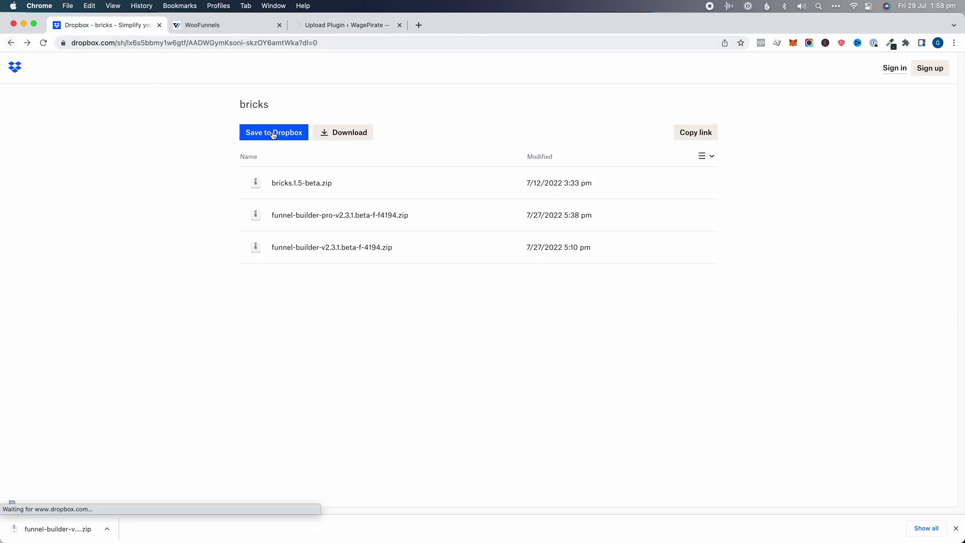
{"action": "left_click", "coordinate": [354, 217]}
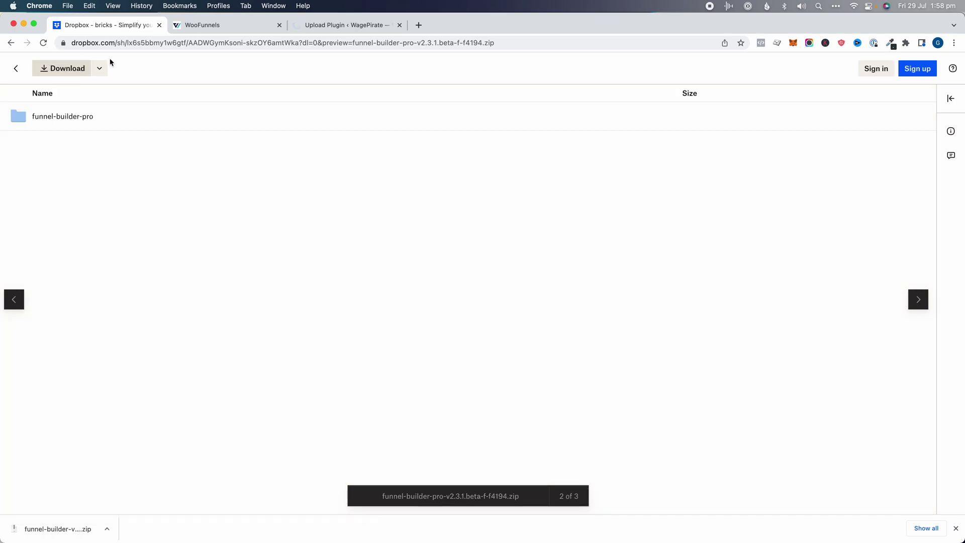
Step: Upload the funnel-builder-pro zip to the WordPress site, compare versions and replace the installed WooFunnels Funnel Builder Pro
{"action": "left_click", "coordinate": [304, 25]}
{"action": "left_click", "coordinate": [204, 89]}
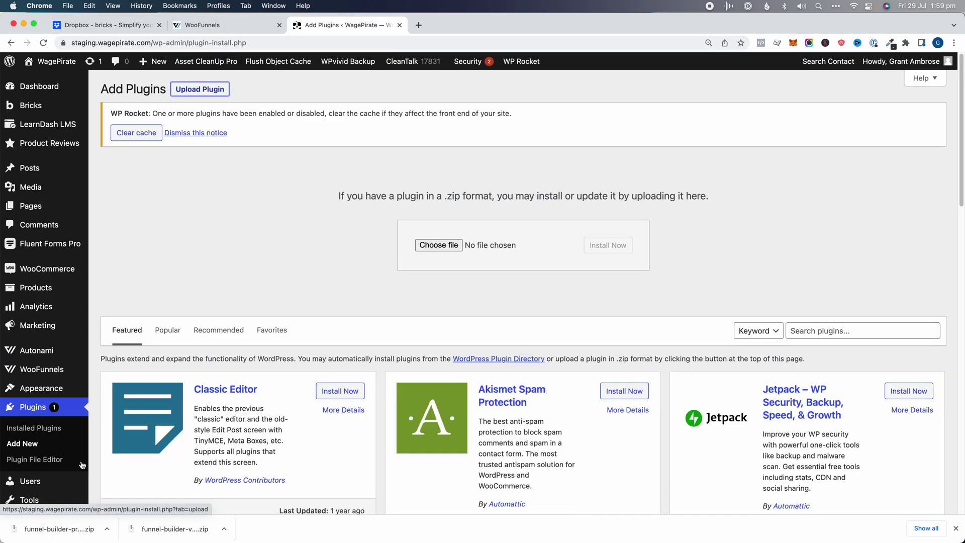
{"action": "left_click_drag", "start_coordinate": [51, 527], "coordinate": [398, 270]}
{"action": "left_click_drag", "start_coordinate": [437, 244], "coordinate": [438, 246]}
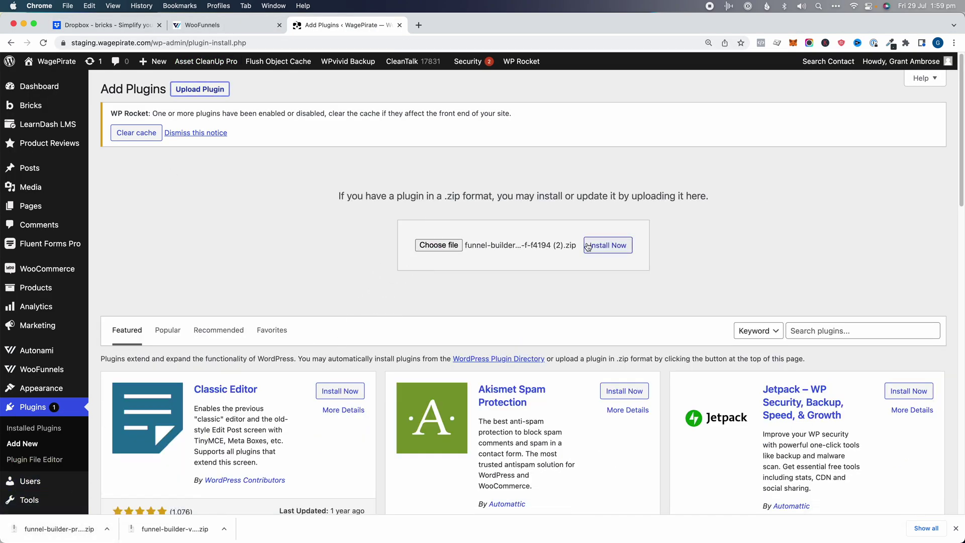
{"action": "left_click", "coordinate": [601, 250]}
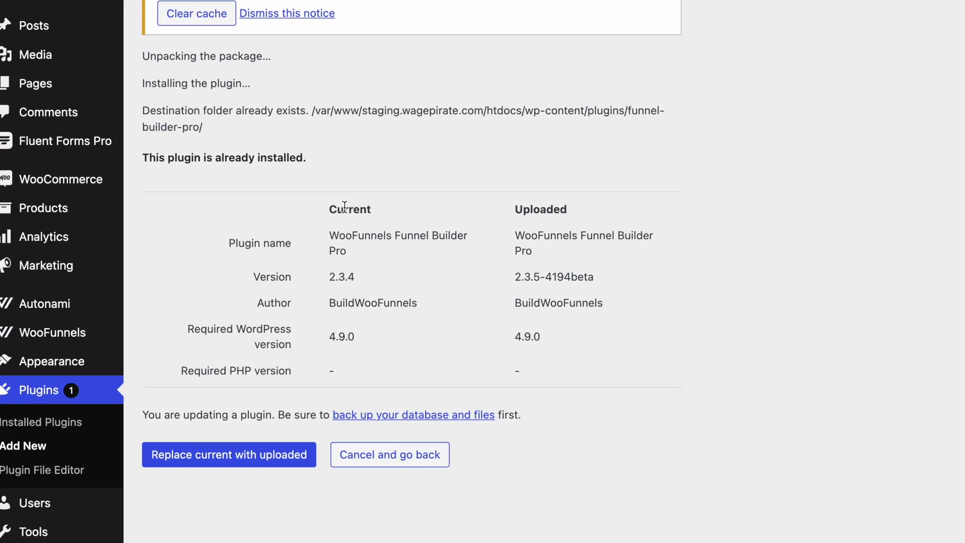
{"action": "left_click_drag", "start_coordinate": [241, 281], "coordinate": [248, 367]}
{"action": "left_click", "coordinate": [567, 189]}
{"action": "left_click_drag", "start_coordinate": [567, 189], "coordinate": [594, 273]}
{"action": "left_click", "coordinate": [581, 253]}
{"action": "left_click", "coordinate": [586, 284]}
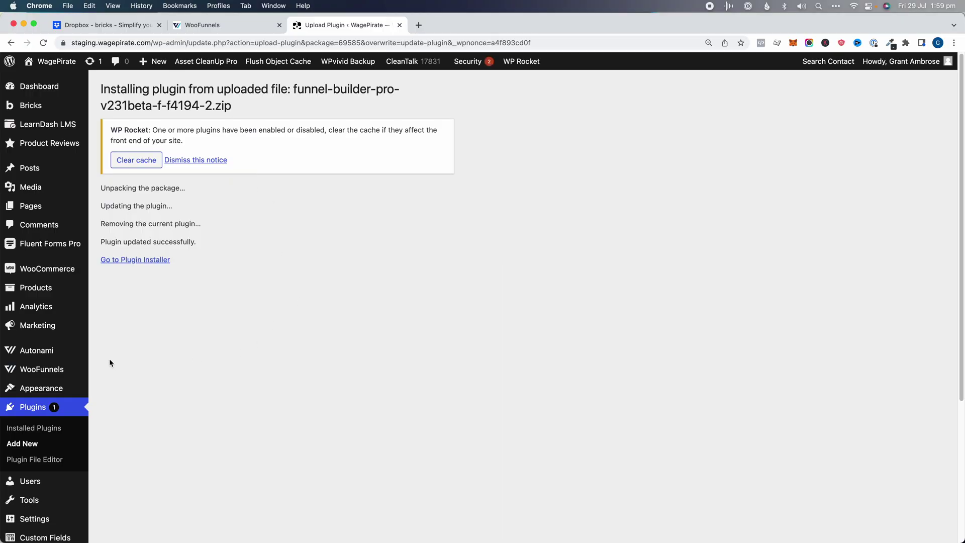
Step: Reopen the global test funnel's Checkout Form through the WordPress editor and start editing it with Bricks
{"action": "mouse_move", "coordinate": [38, 371]}
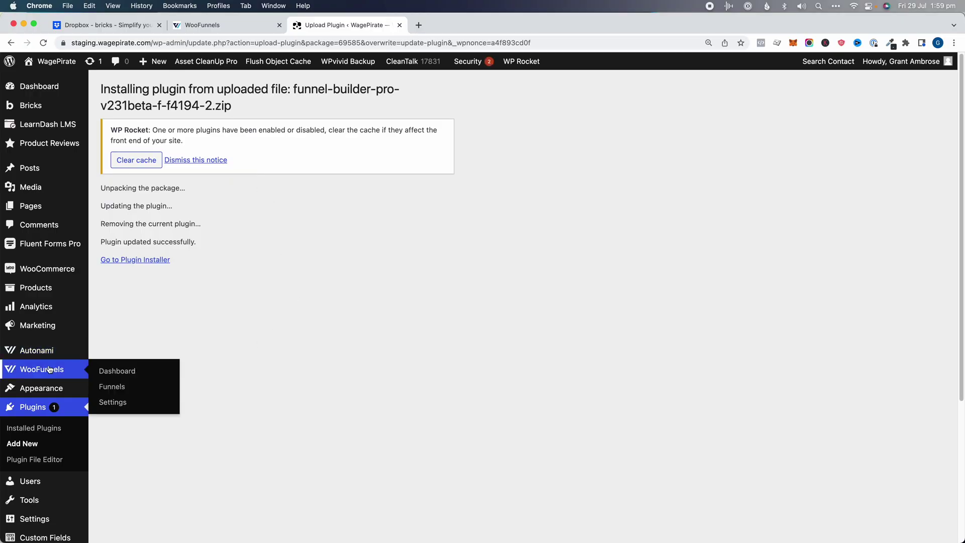
{"action": "left_click", "coordinate": [112, 387]}
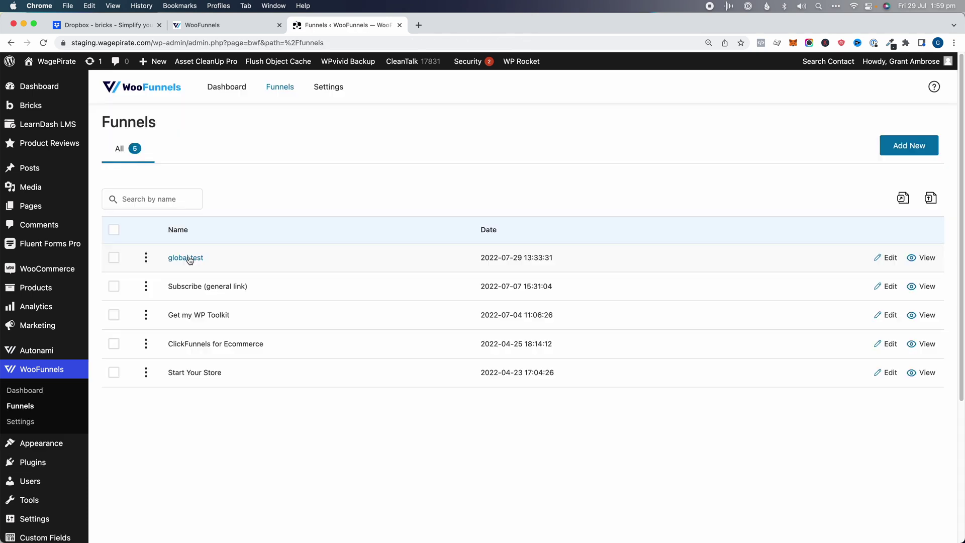
{"action": "left_click", "coordinate": [185, 259]}
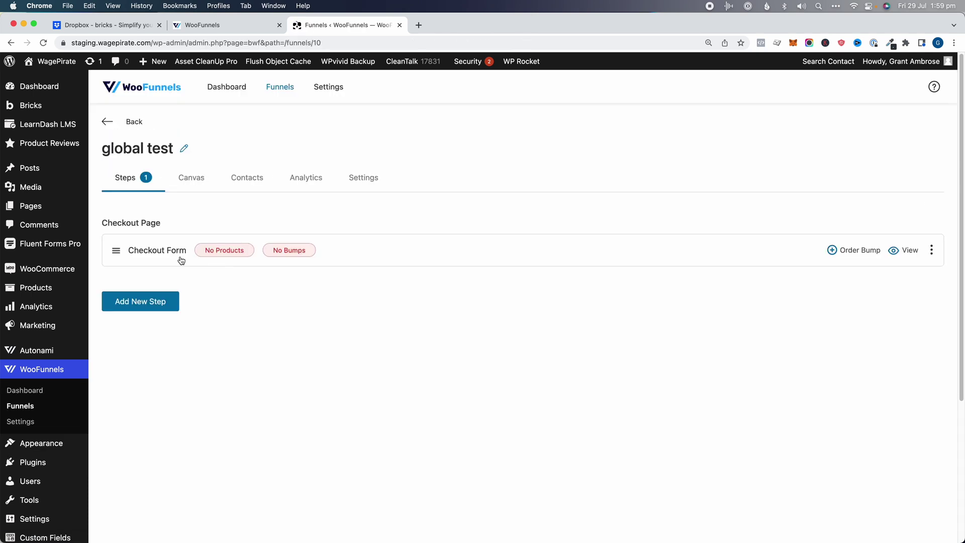
{"action": "left_click", "coordinate": [167, 254]}
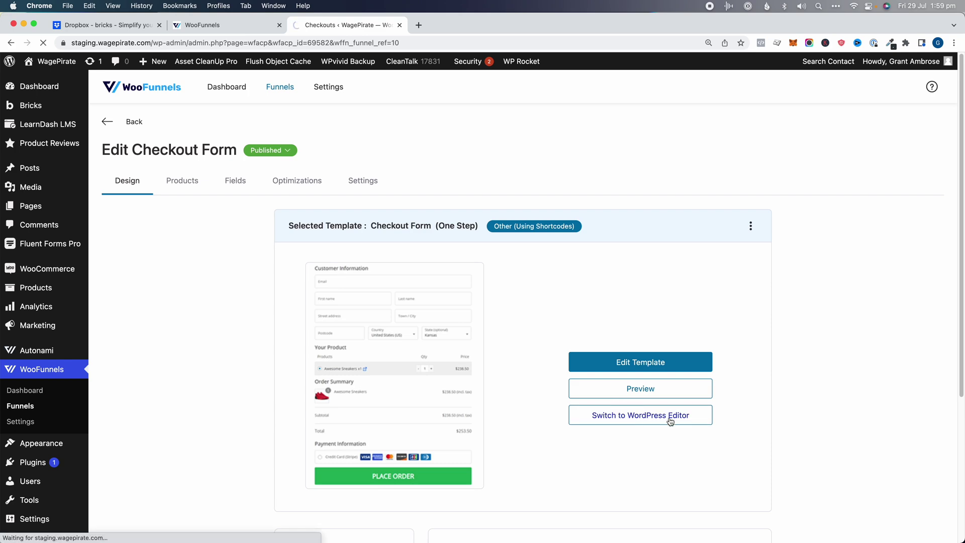
{"action": "left_click", "coordinate": [272, 87]}
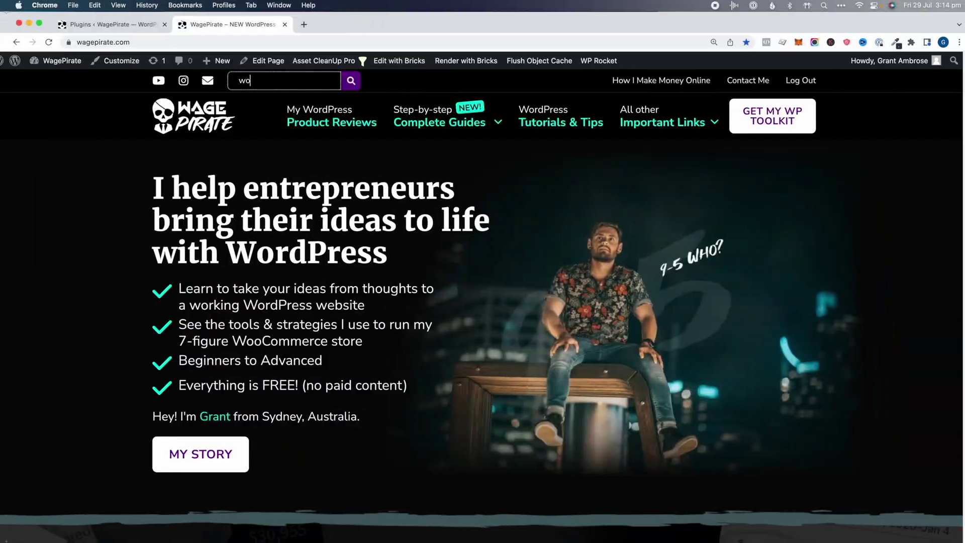
Step: Search the WagePirate site for "woofunnels lifetime deal" and open the WooFunnels Lifetime Deal article
{"action": "type", "text": "unnels lifetime deal"}
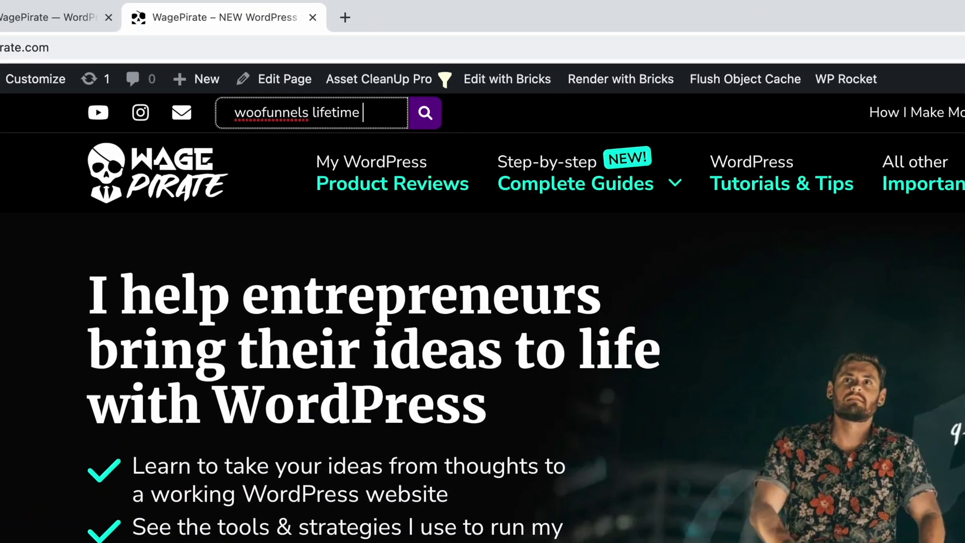
{"action": "left_click", "coordinate": [426, 115]}
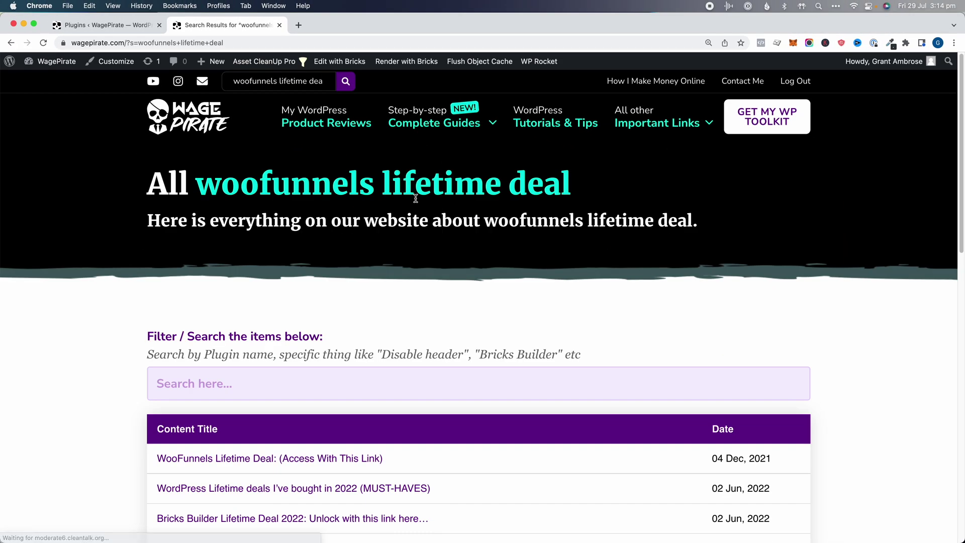
{"action": "scroll", "coordinate": [415, 196], "scroll_direction": "down", "scroll_amount": 3}
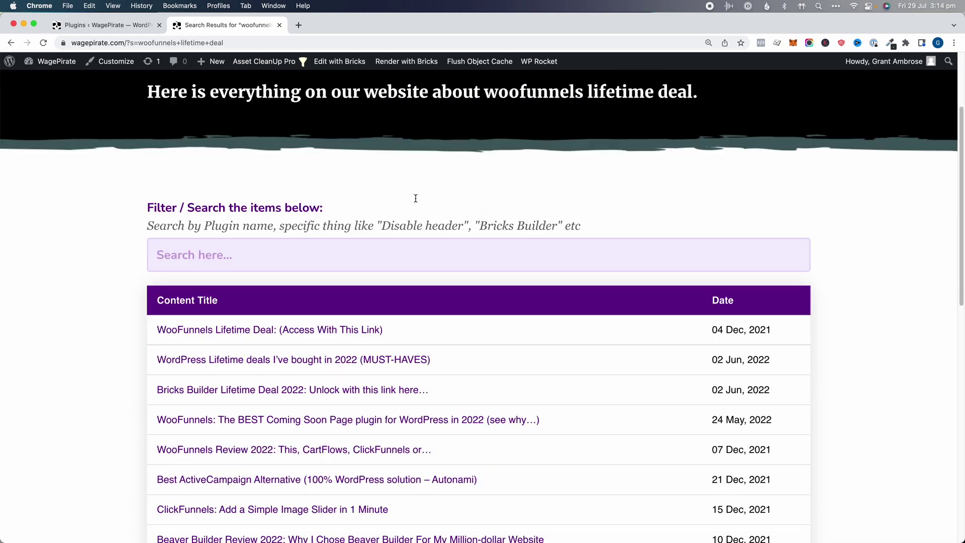
{"action": "left_click", "coordinate": [353, 312]}
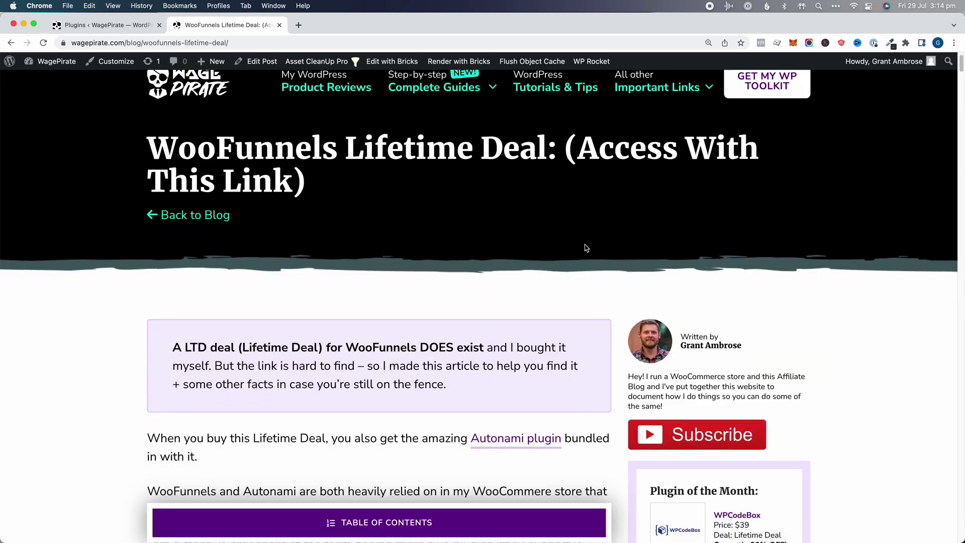
Step: Find the section with the lifetime deal link in the article and follow the link
{"action": "scroll", "coordinate": [584, 243], "scroll_direction": "down", "scroll_amount": 5}
{"action": "scroll", "coordinate": [585, 248], "scroll_direction": "down", "scroll_amount": 6}
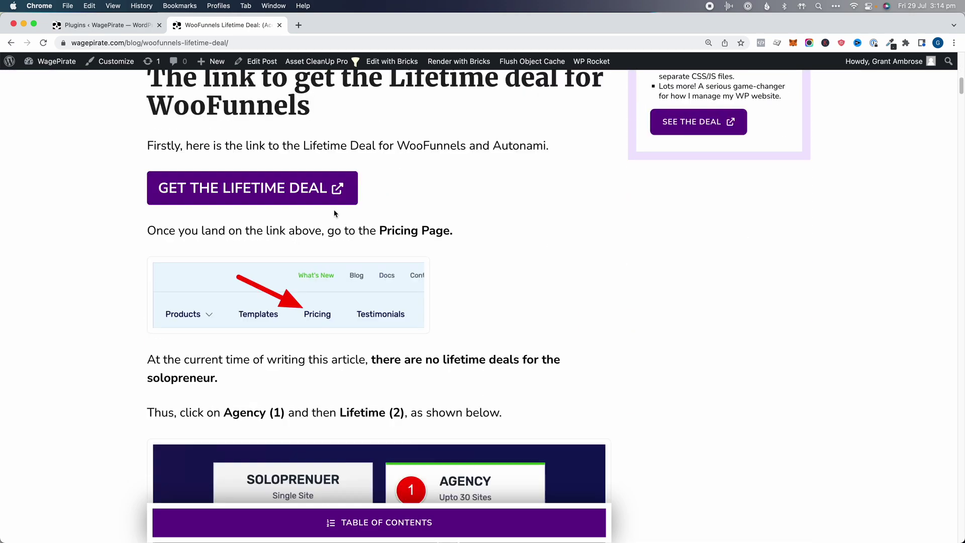
{"action": "left_click", "coordinate": [305, 189]}
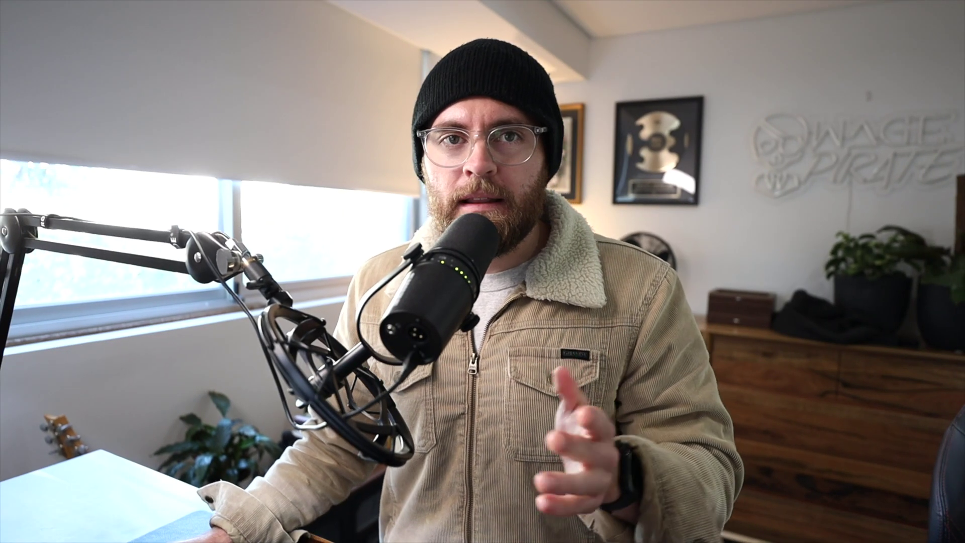
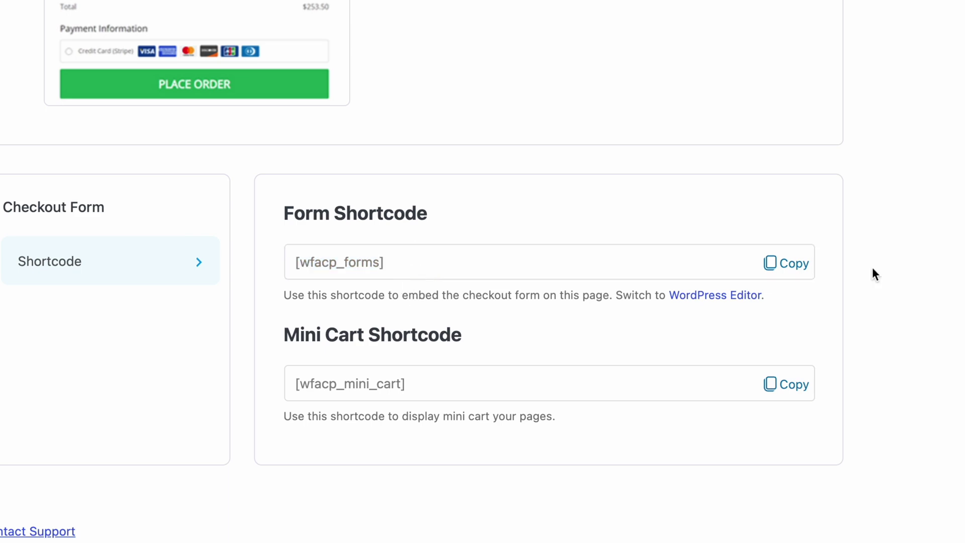
Step: Copy the checkout form shortcode, and choose Default Template for the Checkout Form page in the WordPress editor
{"action": "left_click", "coordinate": [789, 270]}
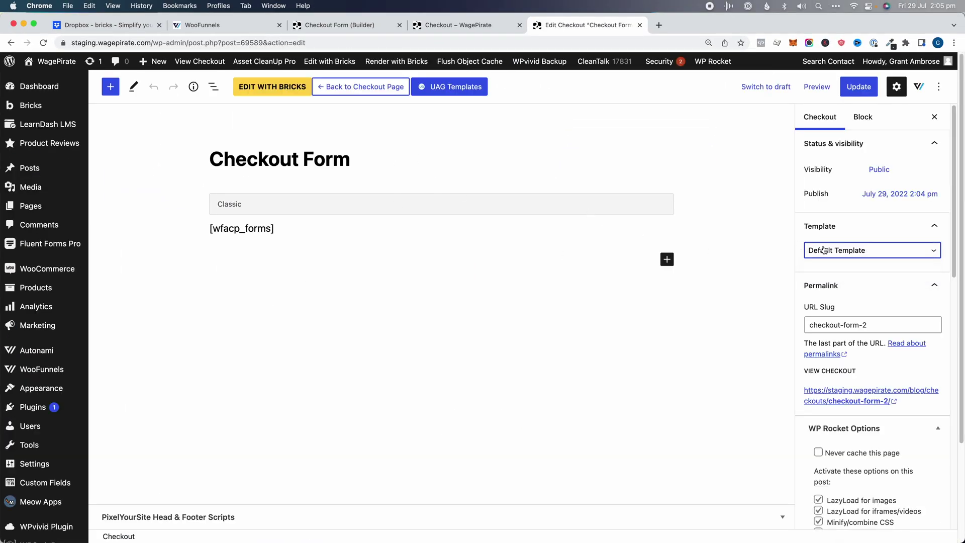
{"action": "left_click", "coordinate": [824, 250]}
{"action": "left_click", "coordinate": [834, 252]}
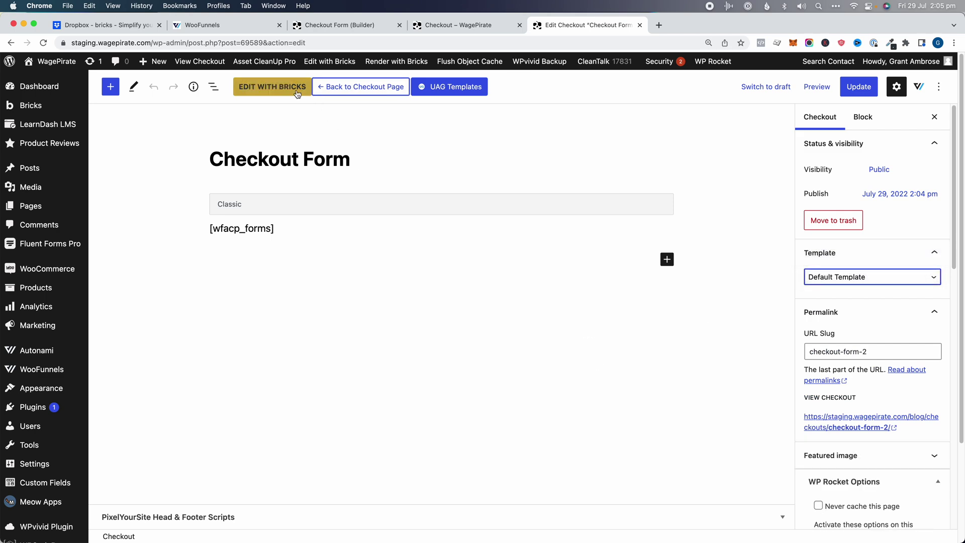
Step: Open the Checkout Form page in Bricks and add a section whose container holds a Shortcode element
{"action": "left_click", "coordinate": [271, 89]}
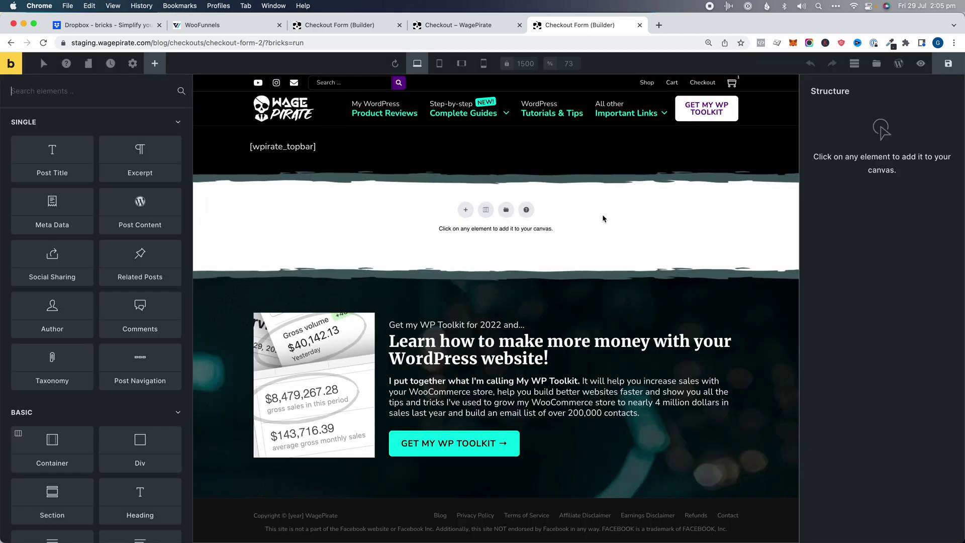
{"action": "left_click", "coordinate": [466, 212]}
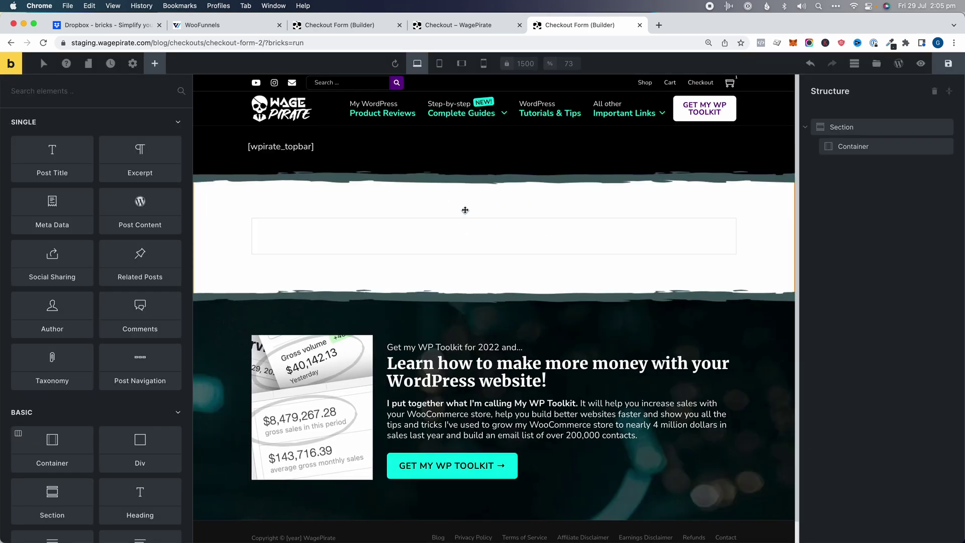
{"action": "left_click", "coordinate": [154, 64]}
{"action": "type", "text": "sh"}
{"action": "left_click", "coordinate": [76, 145]}
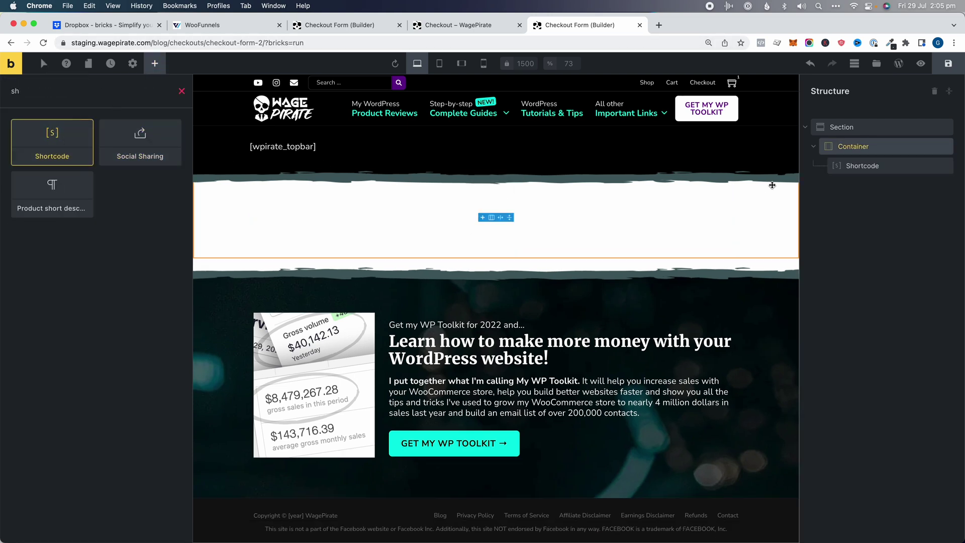
Step: Set the Shortcode element's content to [wfacp_forms], save the page and reload the builder
{"action": "left_click", "coordinate": [140, 195]}
{"action": "key", "text": "cmd+v"}
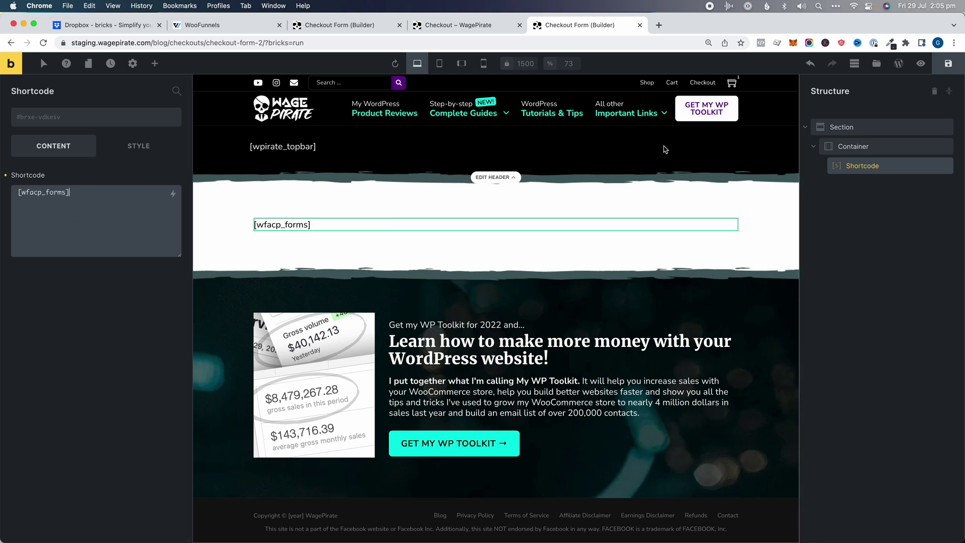
{"action": "left_click", "coordinate": [949, 63]}
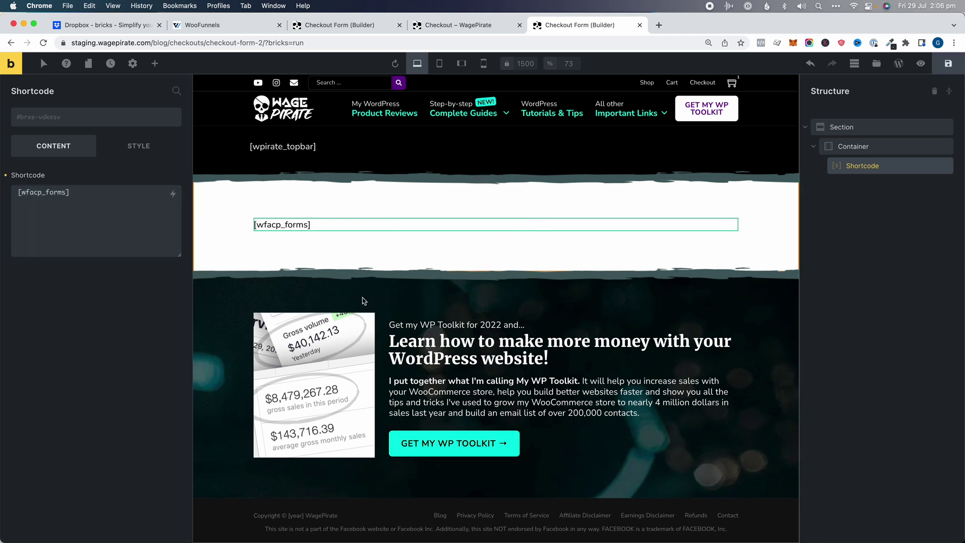
{"action": "key", "text": "cmd+r"}
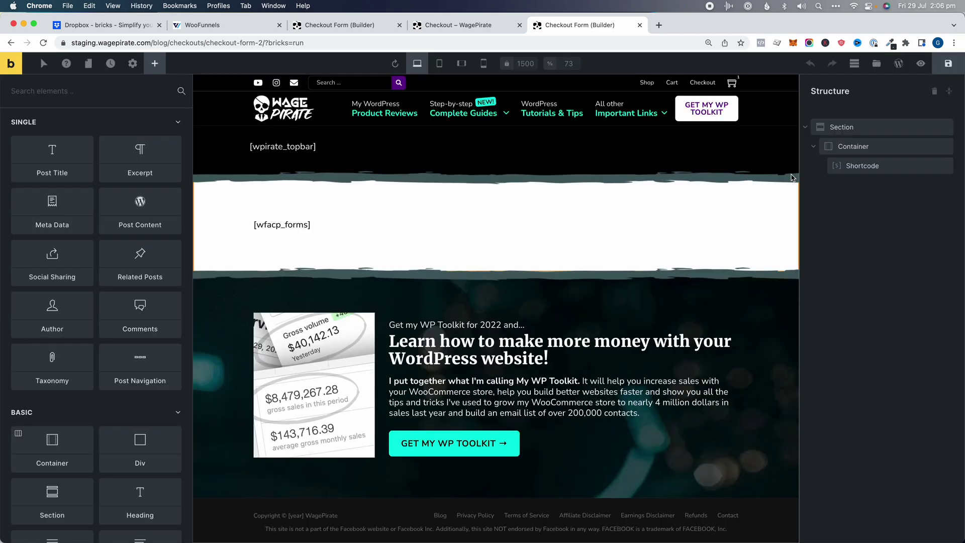
Step: Preview the Checkout Form page, view it on the frontend and look through the rendered checkout form
{"action": "left_click", "coordinate": [881, 166]}
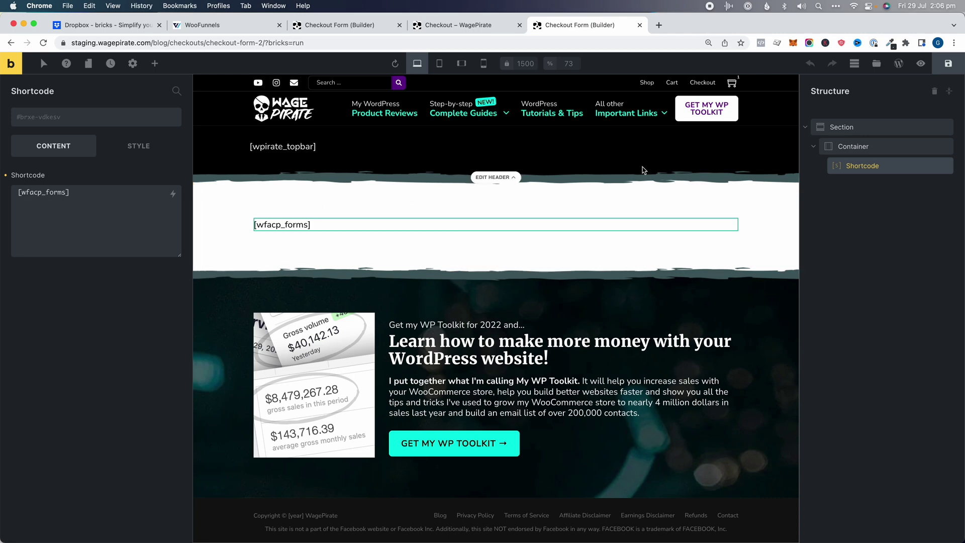
{"action": "left_click", "coordinate": [921, 64]}
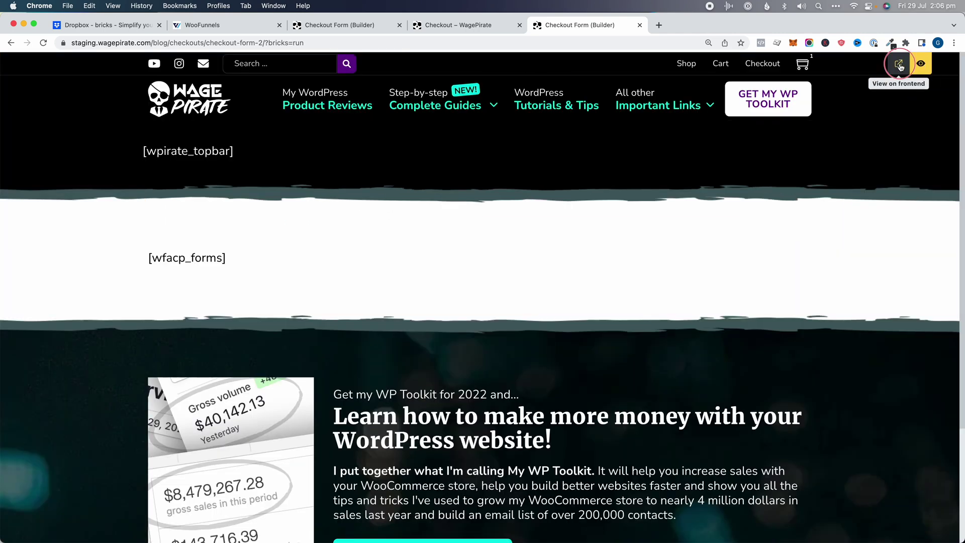
{"action": "left_click", "coordinate": [900, 66]}
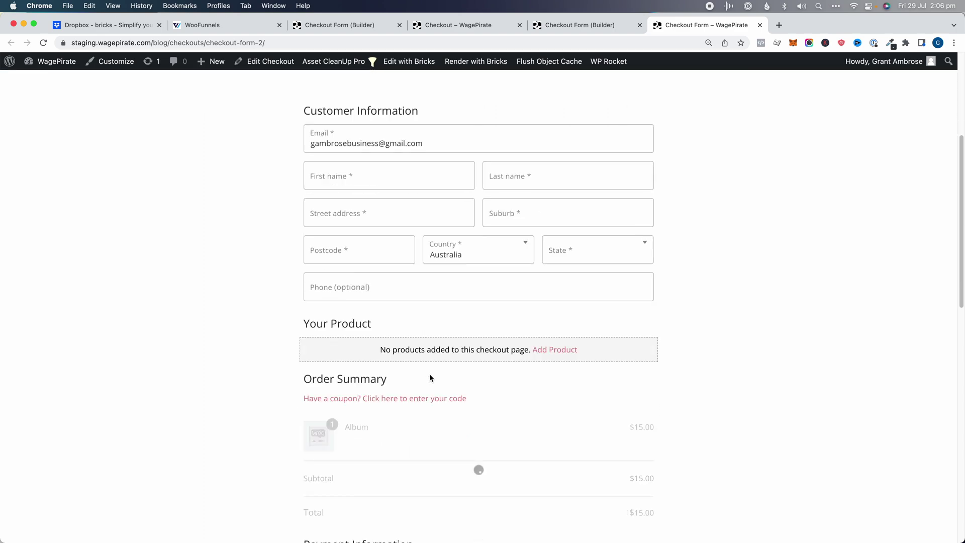
{"action": "scroll", "coordinate": [431, 378], "scroll_direction": "down", "scroll_amount": 6}
{"action": "scroll", "coordinate": [441, 399], "scroll_direction": "up", "scroll_amount": 10}
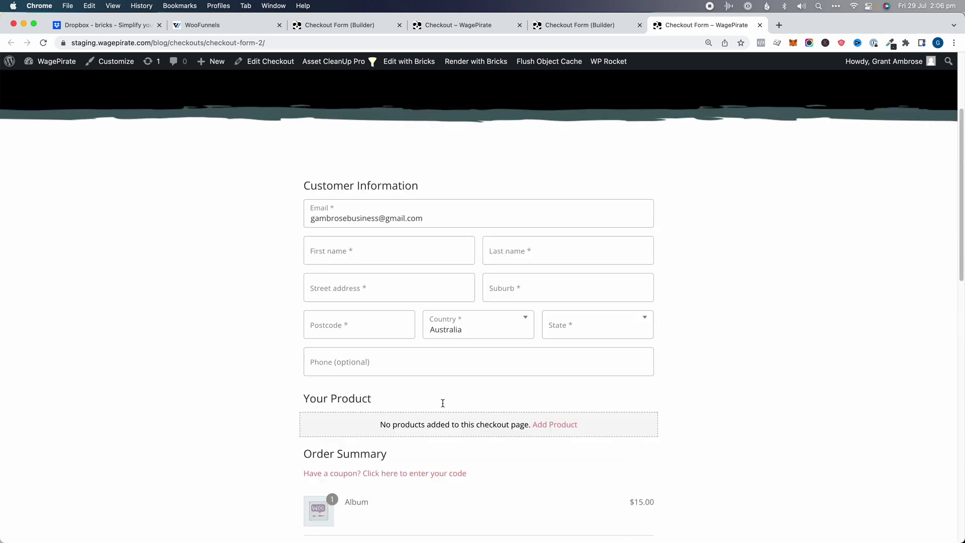
{"action": "scroll", "coordinate": [442, 402], "scroll_direction": "up", "scroll_amount": 3}
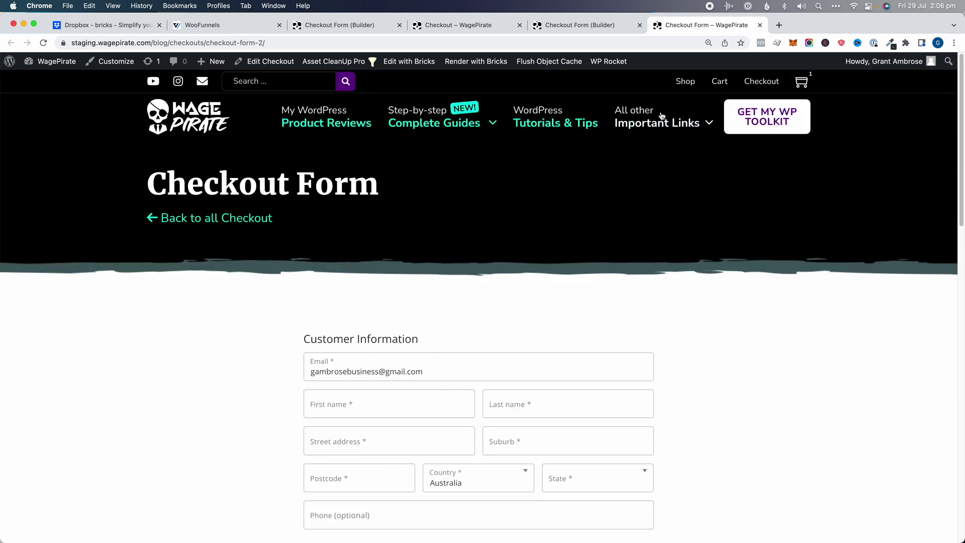
Step: Add the Beanie to the cart from the shop, view the cart and go to the checkout page
{"action": "left_click", "coordinate": [686, 81]}
{"action": "scroll", "coordinate": [491, 310], "scroll_direction": "down", "scroll_amount": 5}
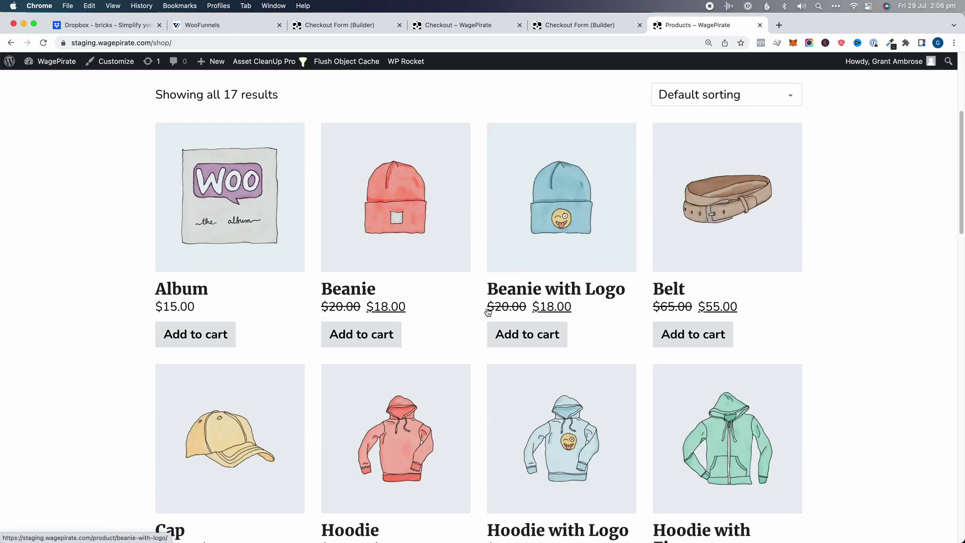
{"action": "left_click", "coordinate": [368, 337]}
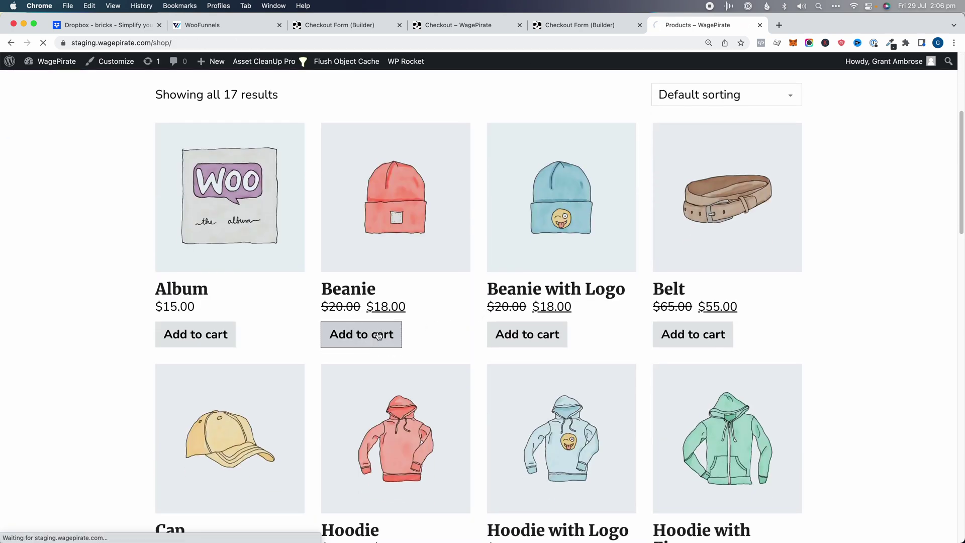
{"action": "left_click", "coordinate": [414, 335]}
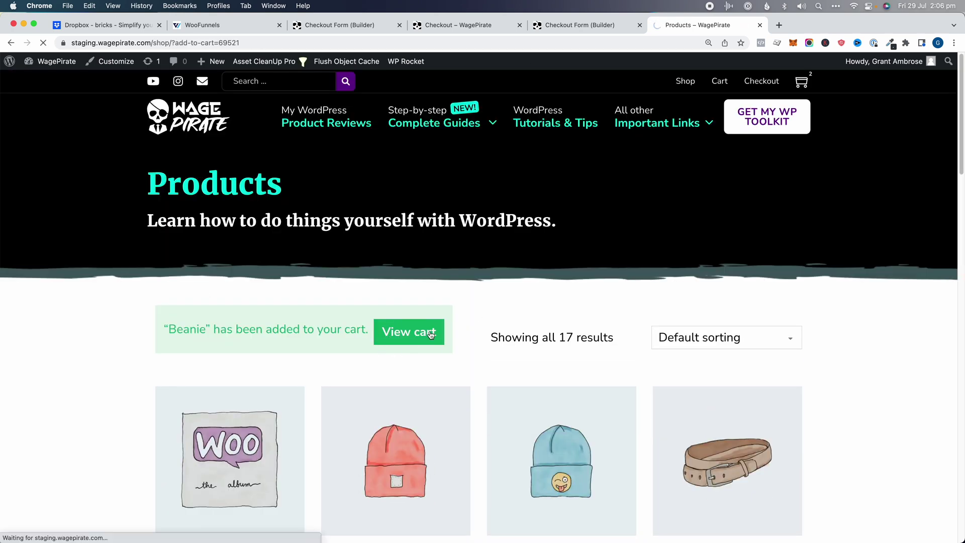
{"action": "scroll", "coordinate": [465, 359], "scroll_direction": "down", "scroll_amount": 3}
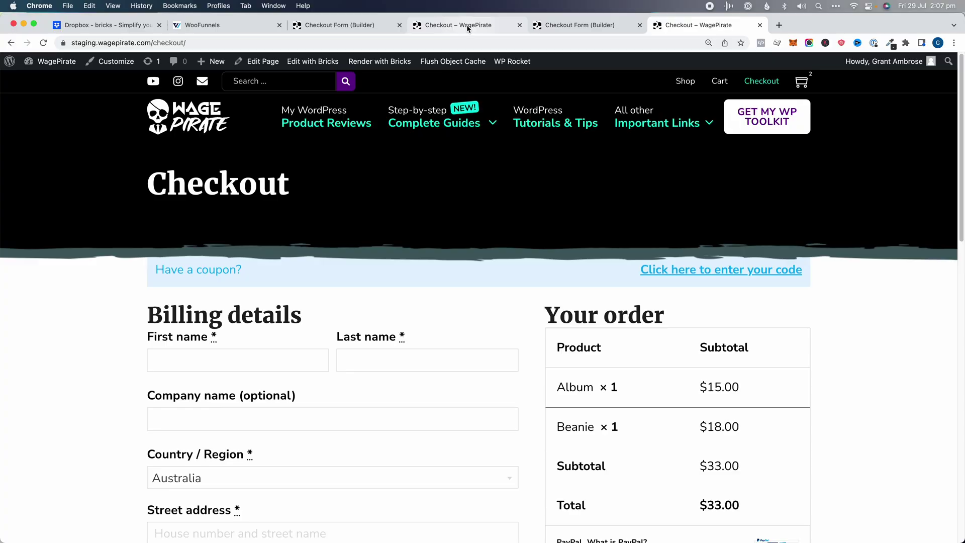
Step: Open the site dashboard in a new browser tab and go to the Global Checkout section of the WooFunnels checkout settings
{"action": "mouse_move", "coordinate": [61, 60]}
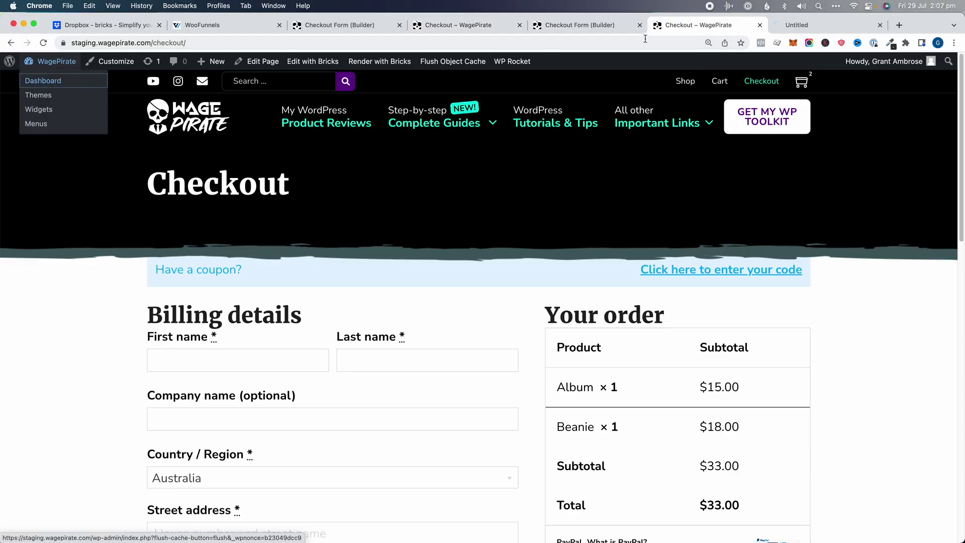
{"action": "left_click", "coordinate": [57, 82], "text": "shift+super"}
{"action": "mouse_move", "coordinate": [26, 405]}
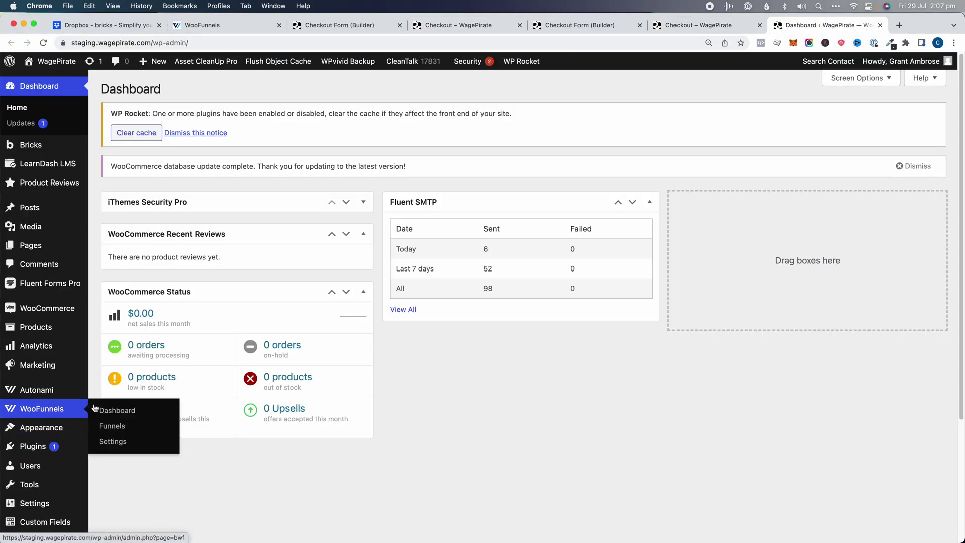
{"action": "left_click", "coordinate": [137, 442]}
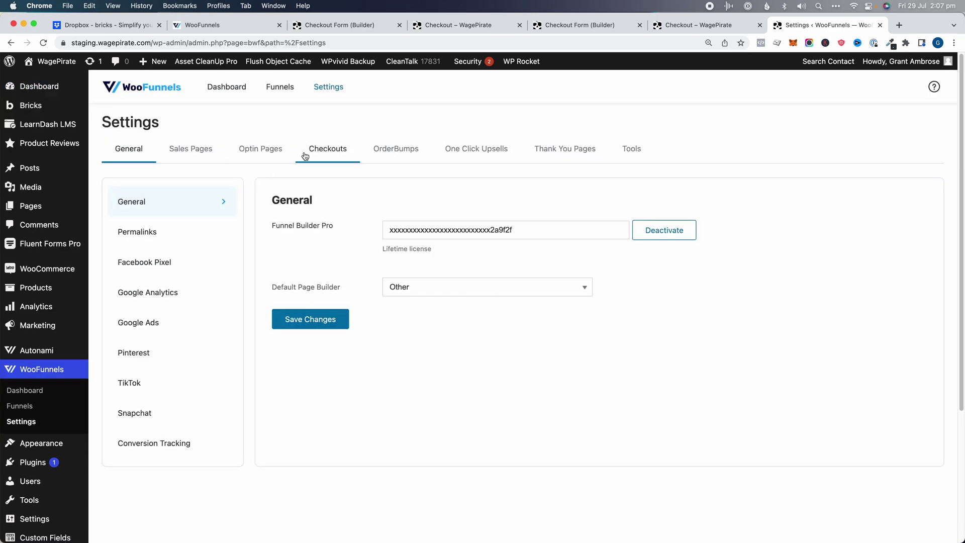
{"action": "left_click", "coordinate": [338, 152]}
{"action": "left_click", "coordinate": [188, 201]}
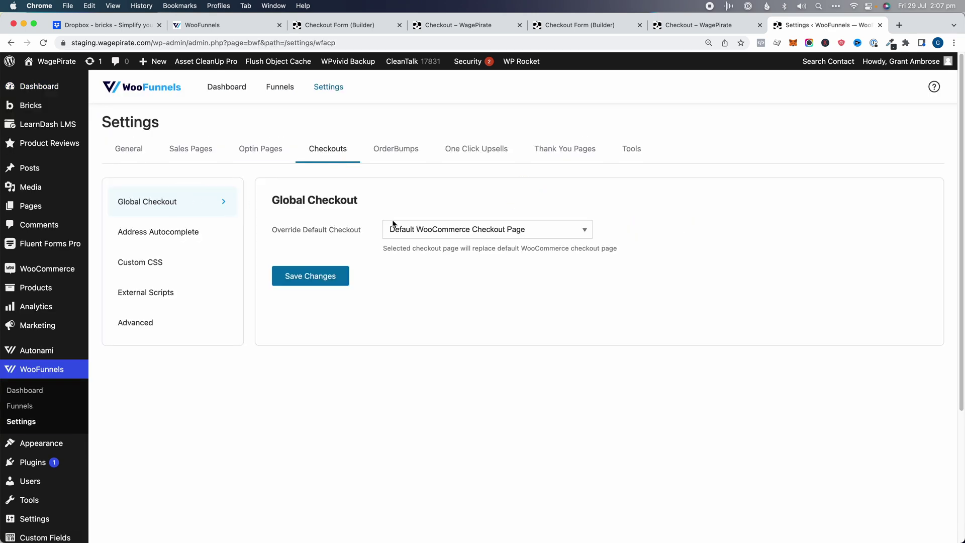
Step: Examine the Override Default Checkout description and the checkout pages available for it
{"action": "left_click_drag", "start_coordinate": [416, 250], "coordinate": [517, 249]}
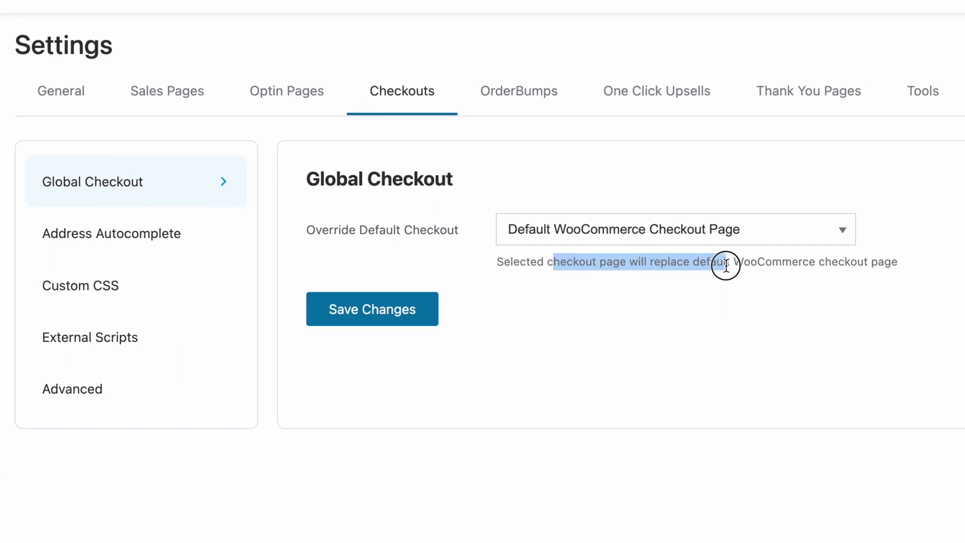
{"action": "left_click_drag", "start_coordinate": [727, 265], "coordinate": [800, 264]}
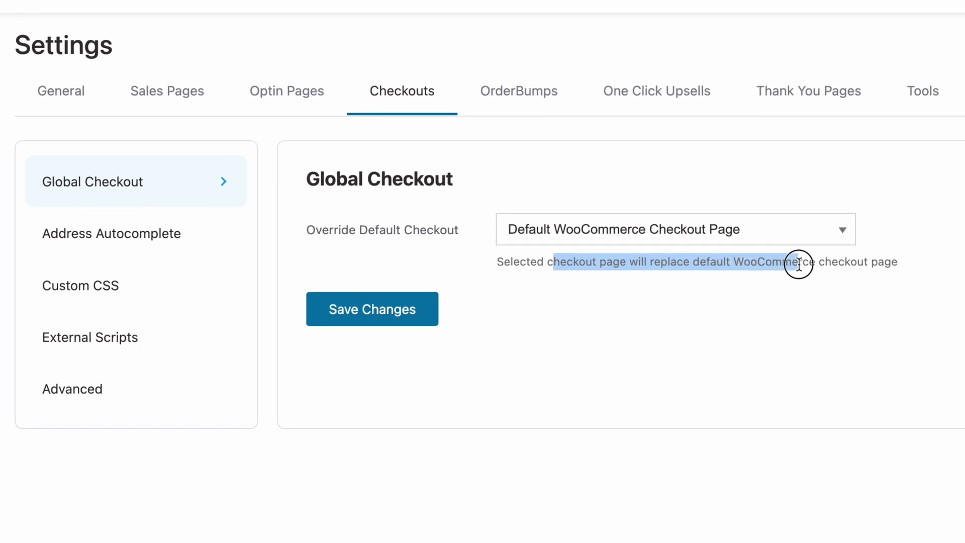
{"action": "left_click", "coordinate": [800, 264]}
{"action": "left_click", "coordinate": [743, 232]}
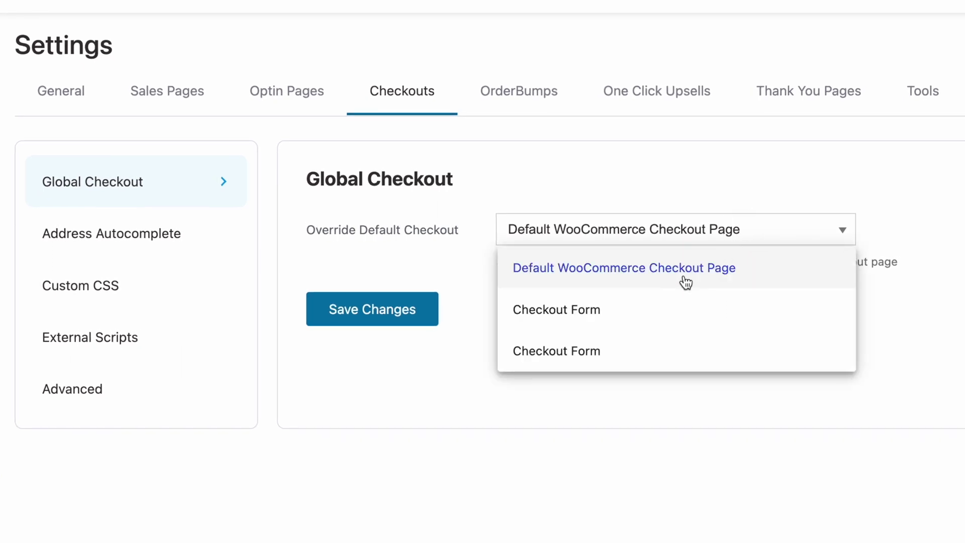
{"action": "left_click", "coordinate": [747, 490]}
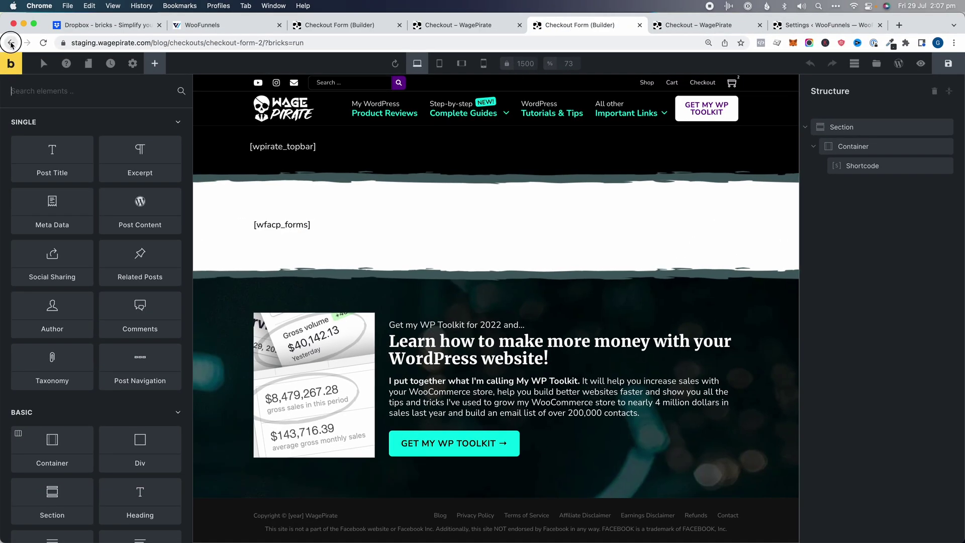
Step: Return to the Checkout Form page's WordPress editor, rename the page "Global Checkout Form design" and update it
{"action": "left_click", "coordinate": [11, 44]}
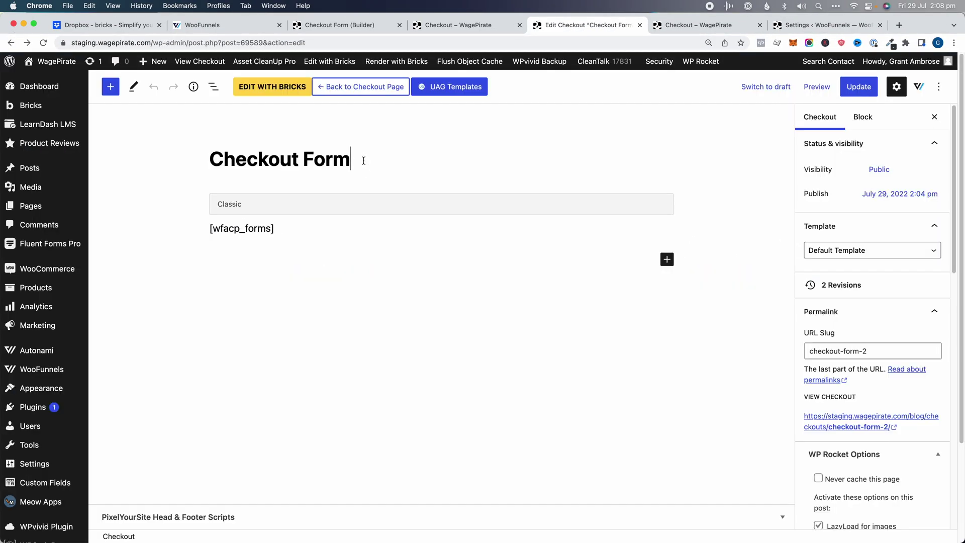
{"action": "triple_click", "coordinate": [363, 160]}
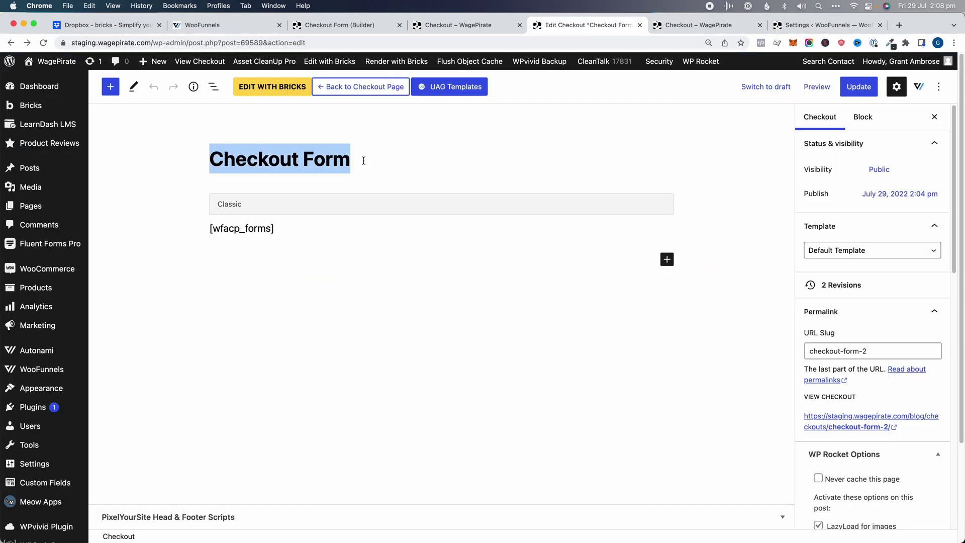
{"action": "type", "text": "Global"}
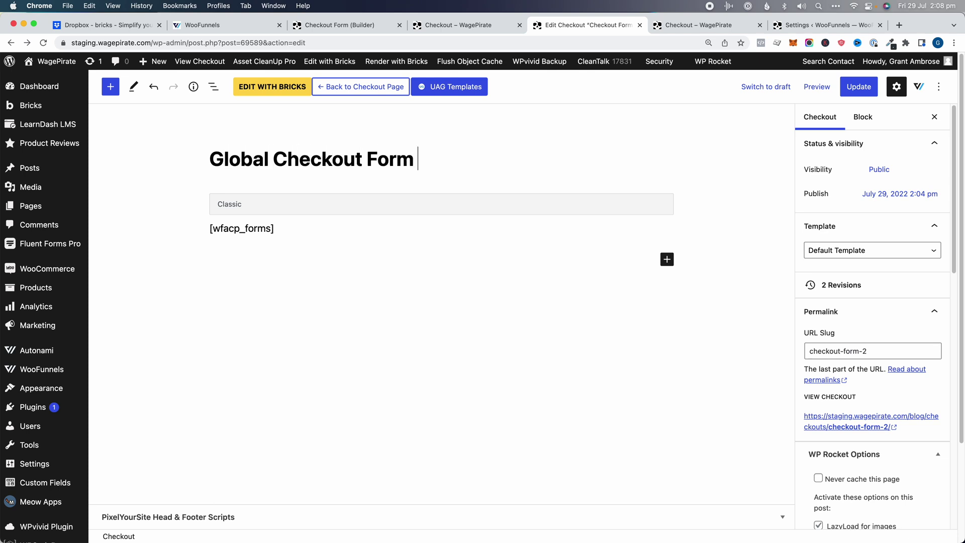
{"action": "type", "text": " Checkout Form desg"}
{"action": "key", "text": "BackSpace"}
{"action": "type", "text": "ign"}
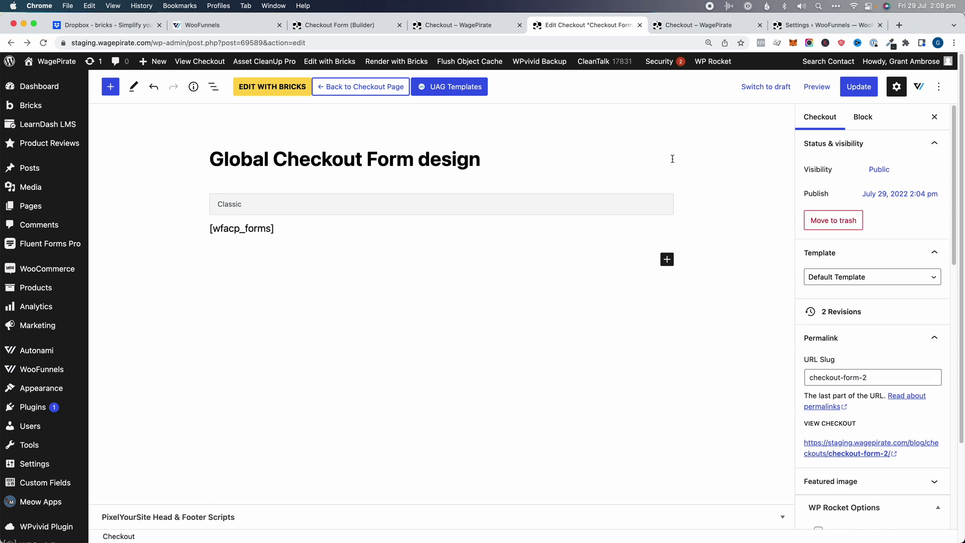
{"action": "key", "text": "super+s"}
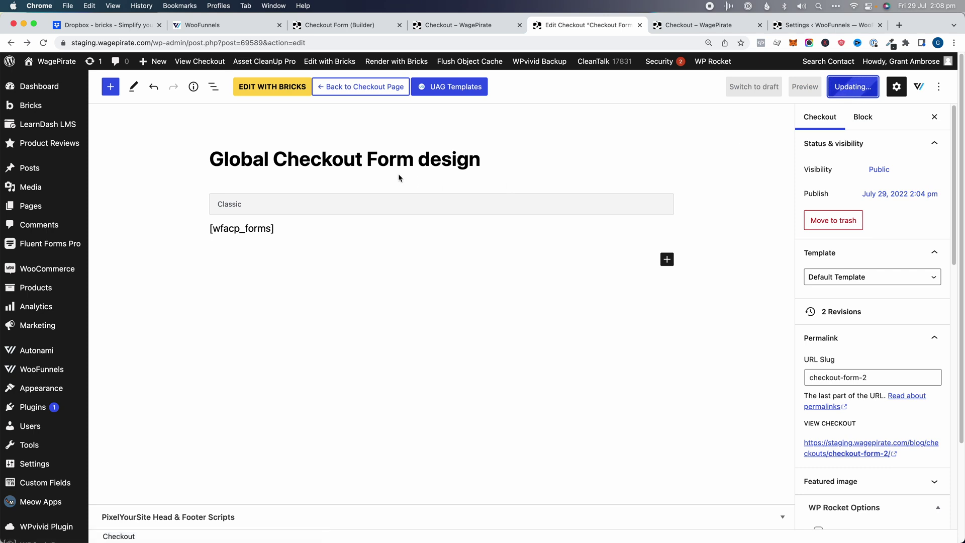
Step: Reload the WooFunnels checkout settings, set Override Default Checkout to Global Checkout Form design and save the changes
{"action": "key", "text": "ctrl+Tab"}
{"action": "key", "text": "ctrl+Tab"}
{"action": "key", "text": "super+r"}
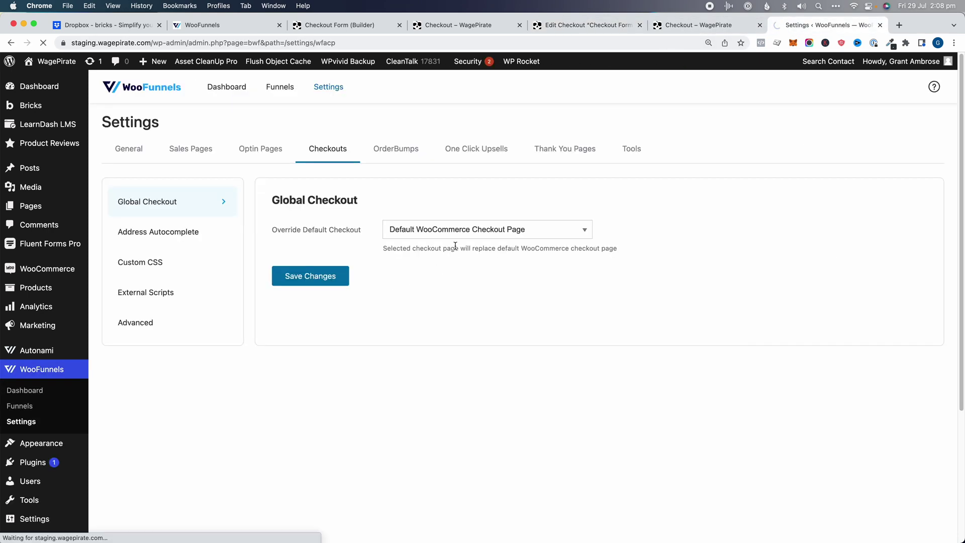
{"action": "left_click", "coordinate": [492, 232]}
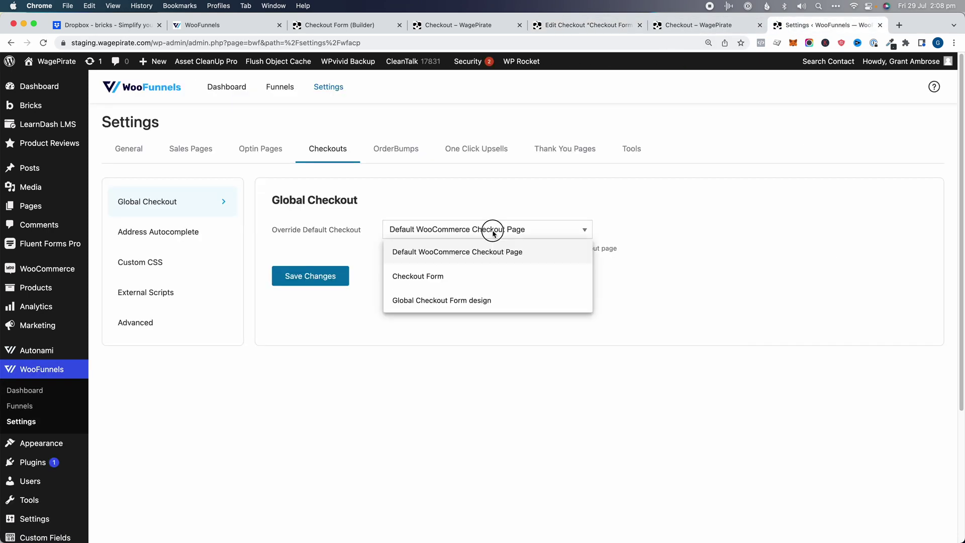
{"action": "left_click", "coordinate": [477, 301]}
{"action": "left_click", "coordinate": [330, 282]}
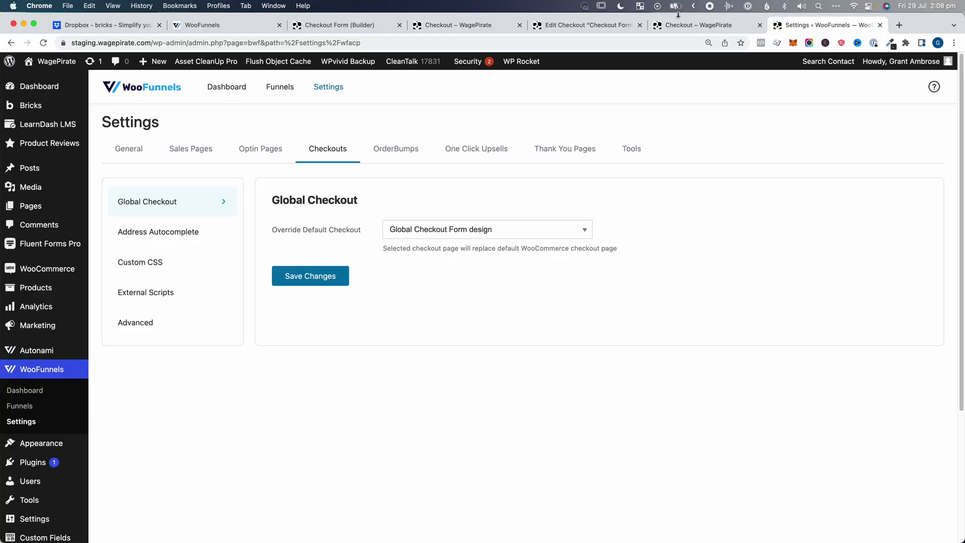
Step: Add the Beanie with Logo to the cart from the shop, proceed to checkout and review the checkout form
{"action": "left_click", "coordinate": [681, 25]}
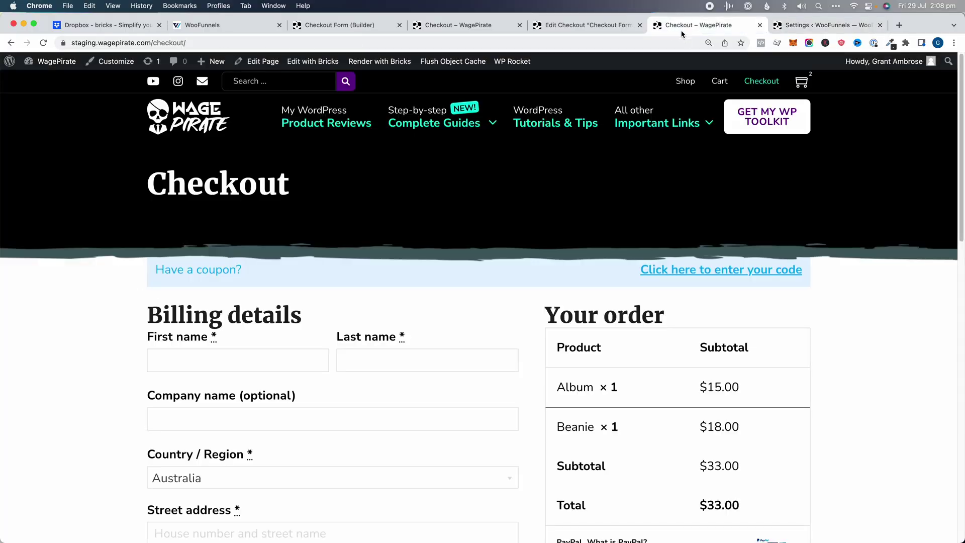
{"action": "left_click", "coordinate": [688, 82]}
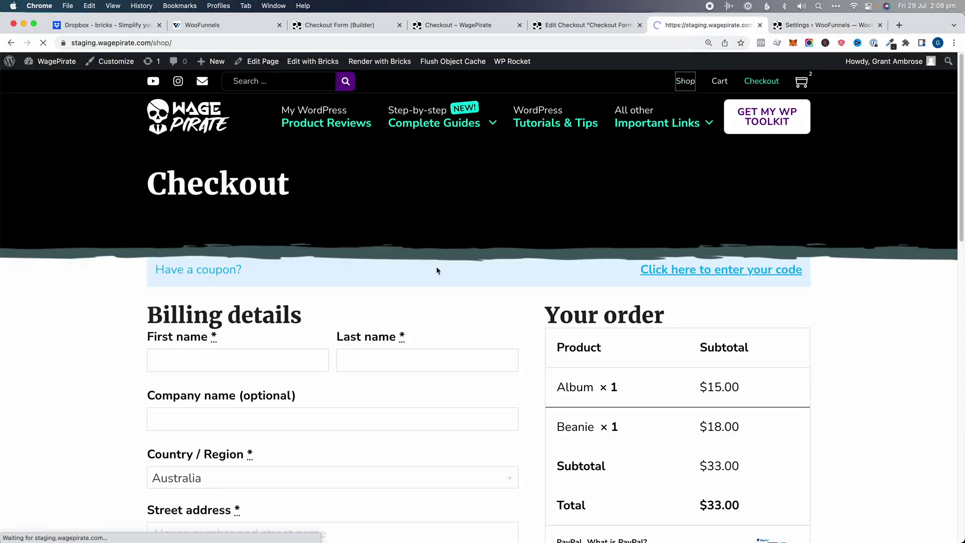
{"action": "scroll", "coordinate": [437, 270], "scroll_direction": "down", "scroll_amount": 5}
{"action": "left_click", "coordinate": [534, 271]}
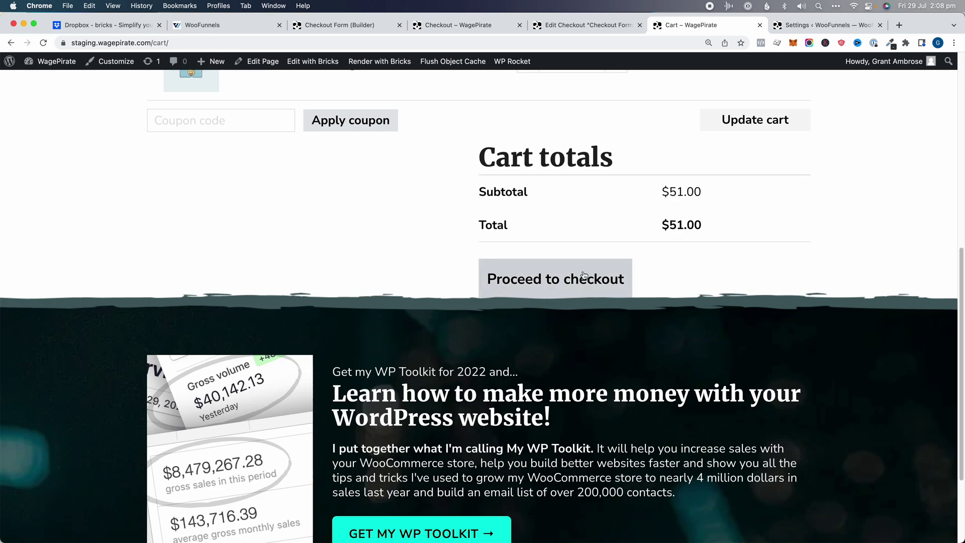
{"action": "left_click", "coordinate": [569, 275]}
{"action": "scroll", "coordinate": [546, 296], "scroll_direction": "down", "scroll_amount": 15}
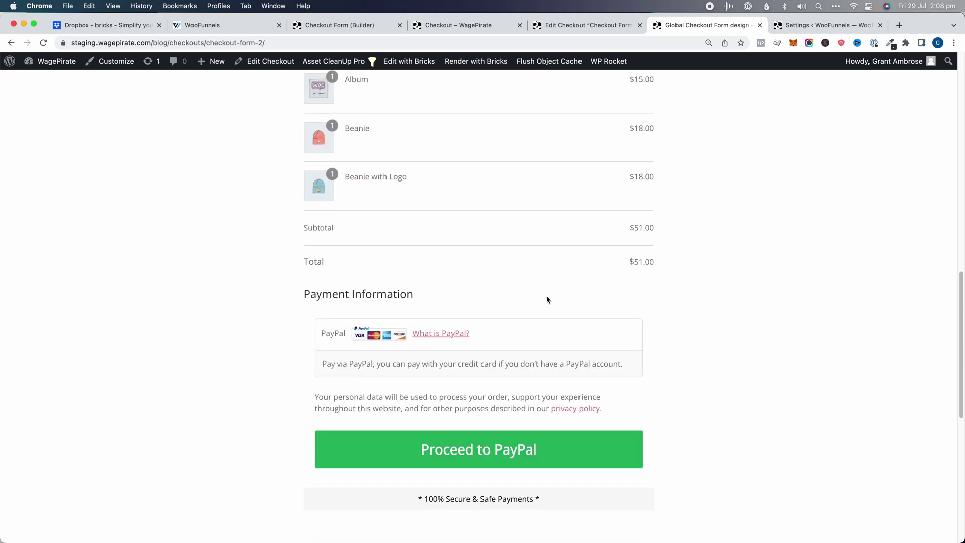
Step: Switch to the Global Checkout Form design page in the Bricks builder and open its general page settings
{"action": "scroll", "coordinate": [547, 299], "scroll_direction": "up", "scroll_amount": 5}
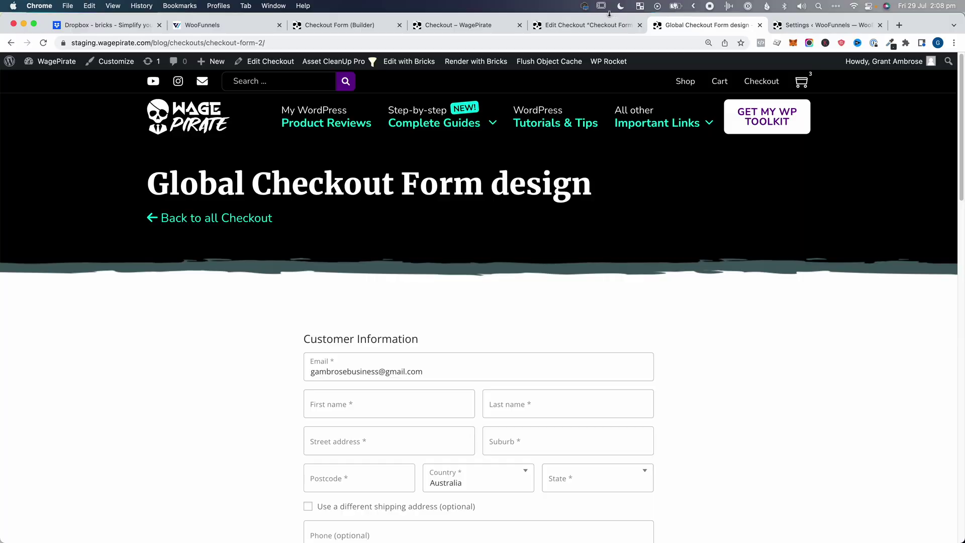
{"action": "left_click", "coordinate": [593, 28]}
{"action": "left_click", "coordinate": [288, 90]}
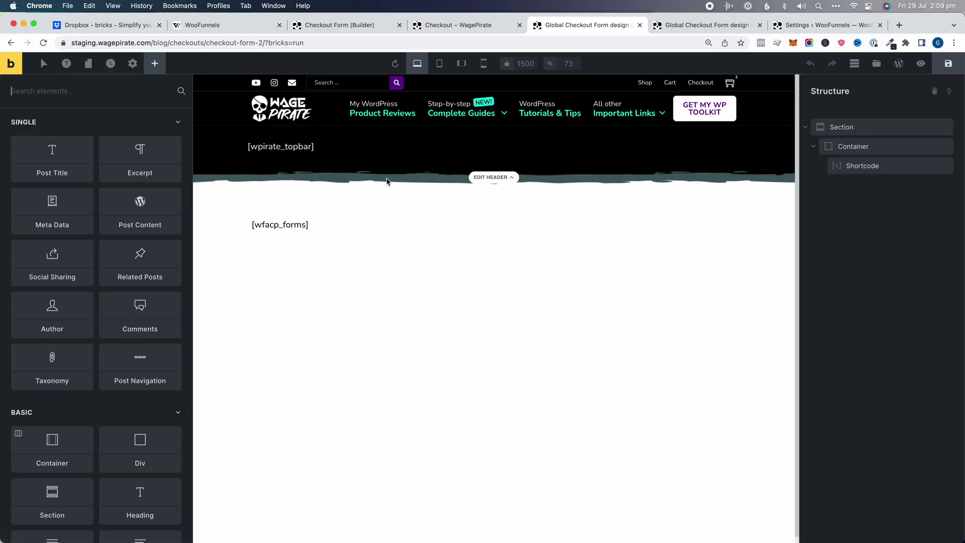
{"action": "left_click", "coordinate": [133, 63]}
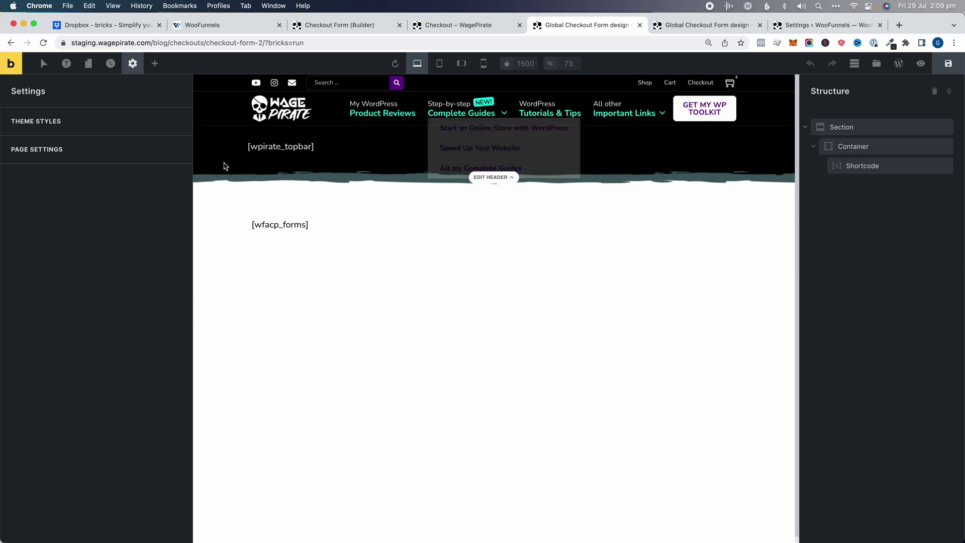
{"action": "left_click", "coordinate": [44, 150]}
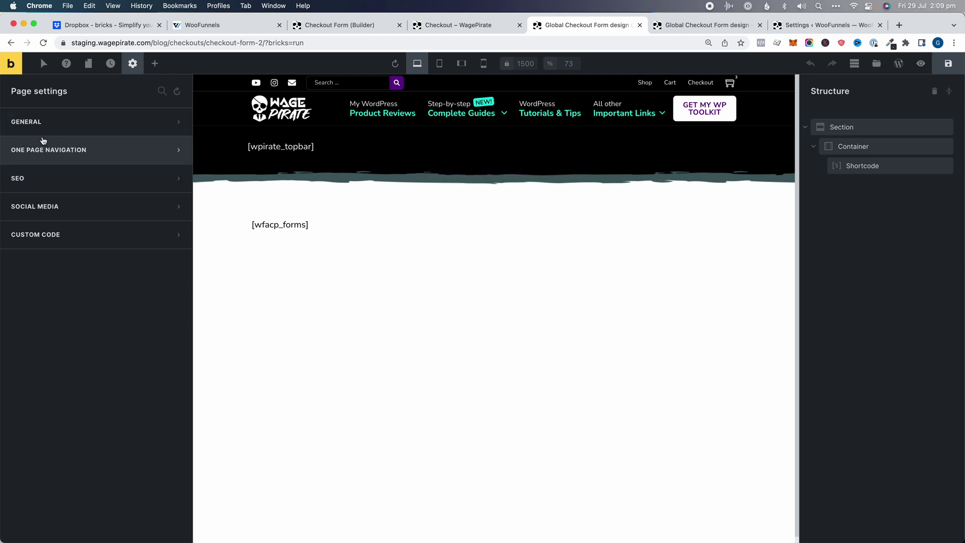
{"action": "left_click", "coordinate": [45, 129]}
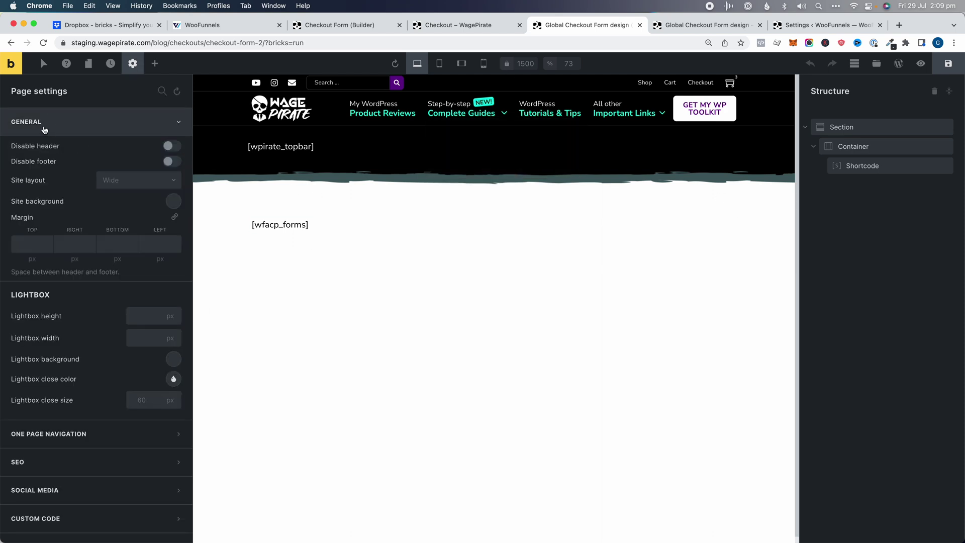
Step: Try the Disable header and Disable footer options on the checkout page, leaving both switched off
{"action": "left_click", "coordinate": [172, 146]}
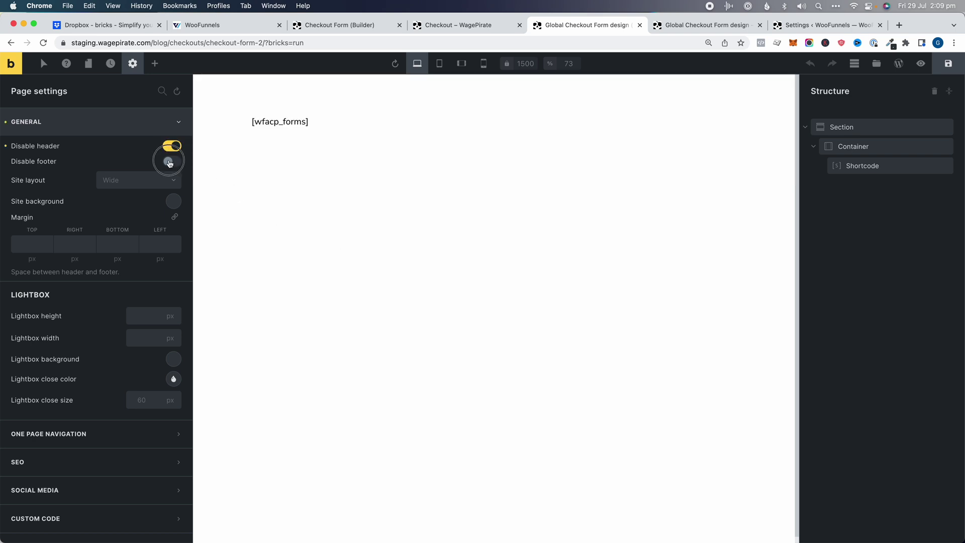
{"action": "left_click", "coordinate": [170, 162]}
{"action": "left_click", "coordinate": [170, 162]}
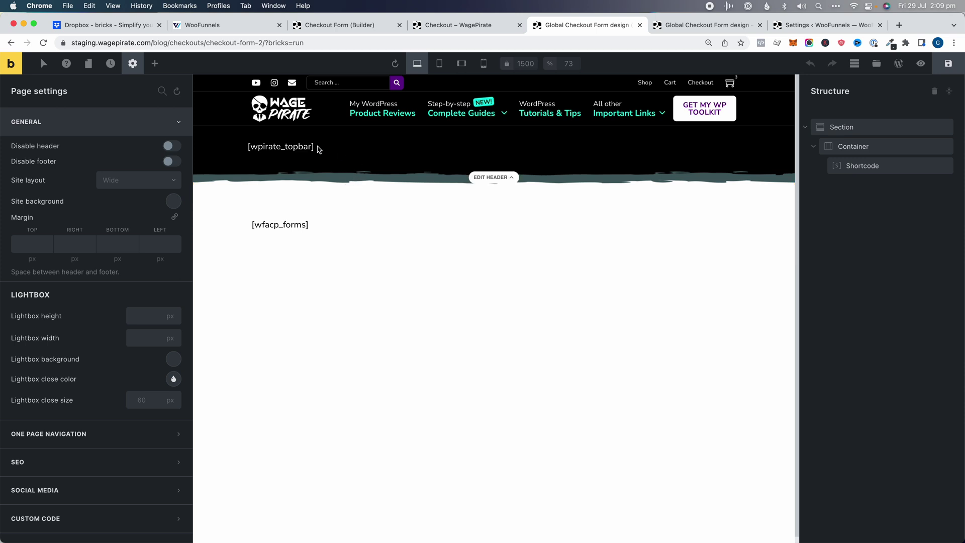
{"action": "left_click", "coordinate": [171, 146]}
{"action": "left_click", "coordinate": [171, 161]}
{"action": "left_click", "coordinate": [171, 146]}
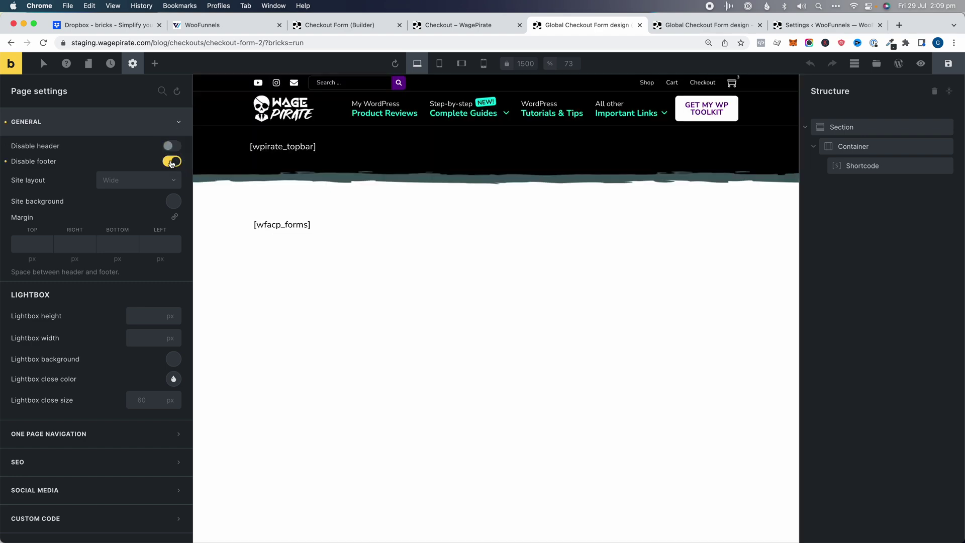
{"action": "left_click", "coordinate": [171, 161]}
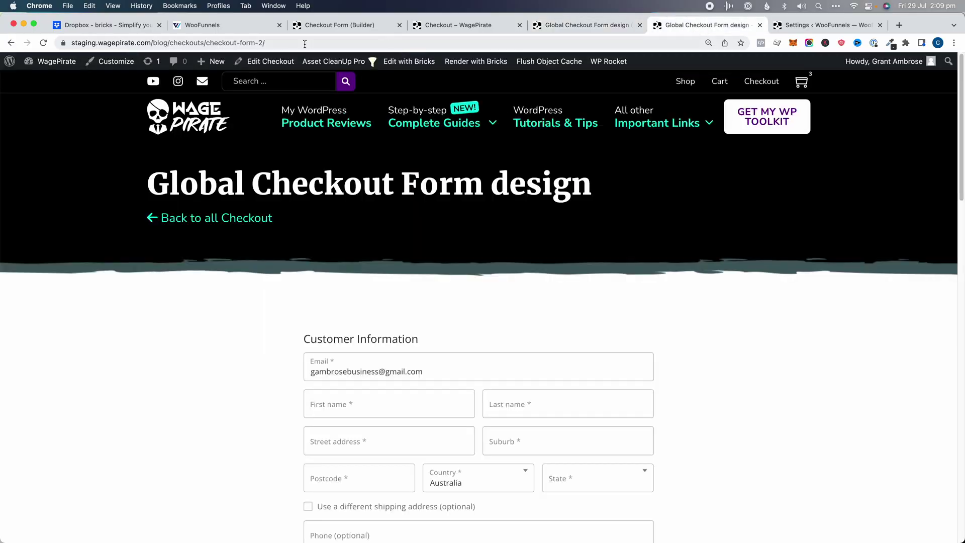
Step: Find the Header template among the site's Bricks templates and open it for editing with Bricks
{"action": "left_click", "coordinate": [58, 63]}
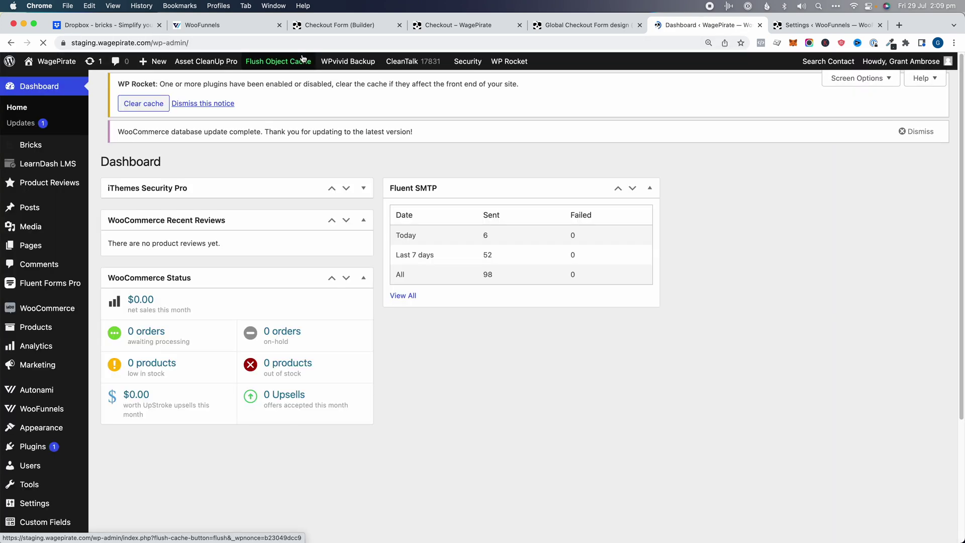
{"action": "mouse_move", "coordinate": [40, 145]}
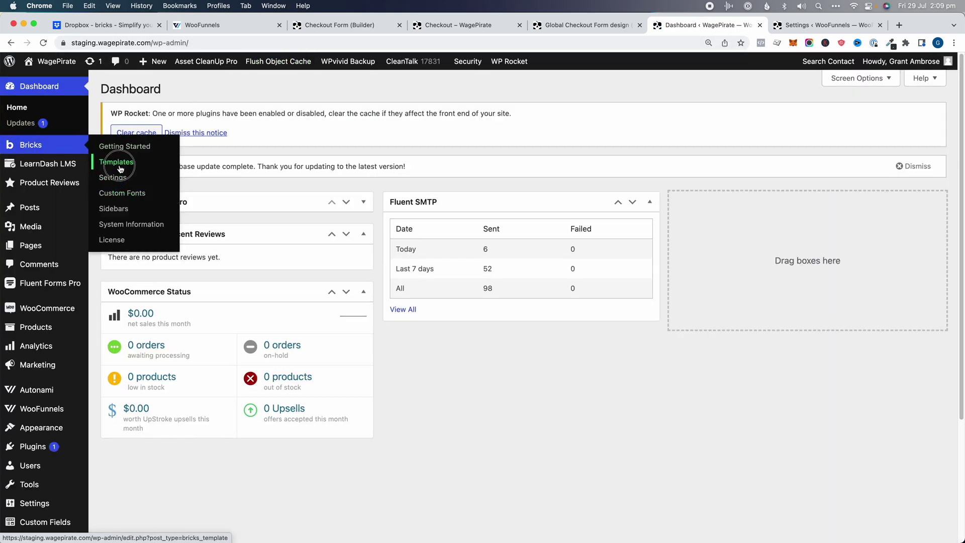
{"action": "left_click", "coordinate": [121, 169]}
{"action": "key", "text": "super+f"}
{"action": "type", "text": "head"}
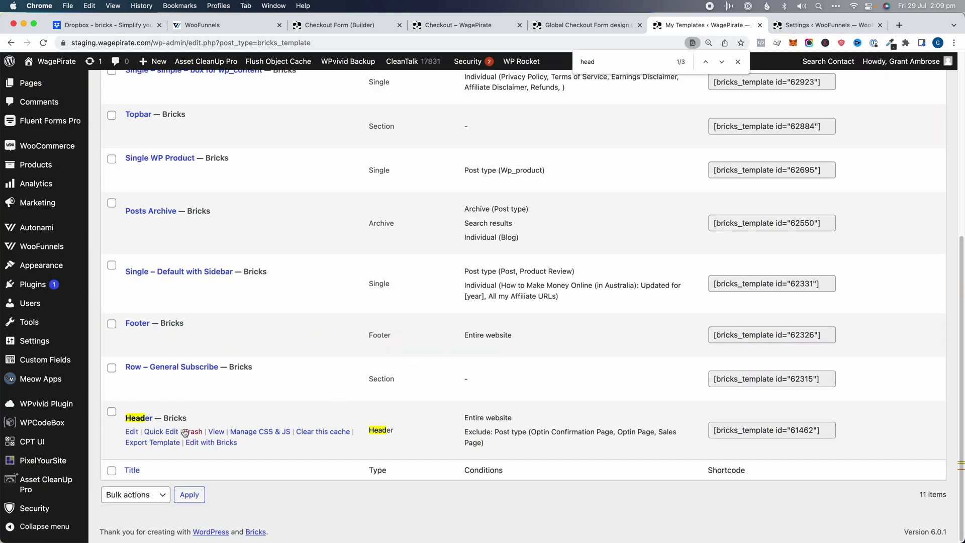
{"action": "left_click", "coordinate": [211, 443]}
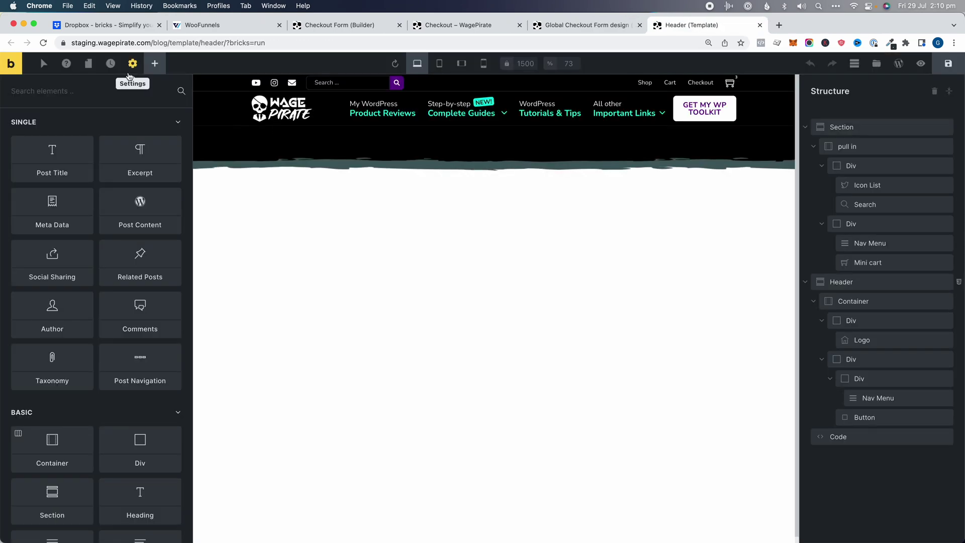
Step: Add Checkout to the excluded post types in the Header template's conditions
{"action": "left_click", "coordinate": [134, 67]}
{"action": "left_click", "coordinate": [121, 176]}
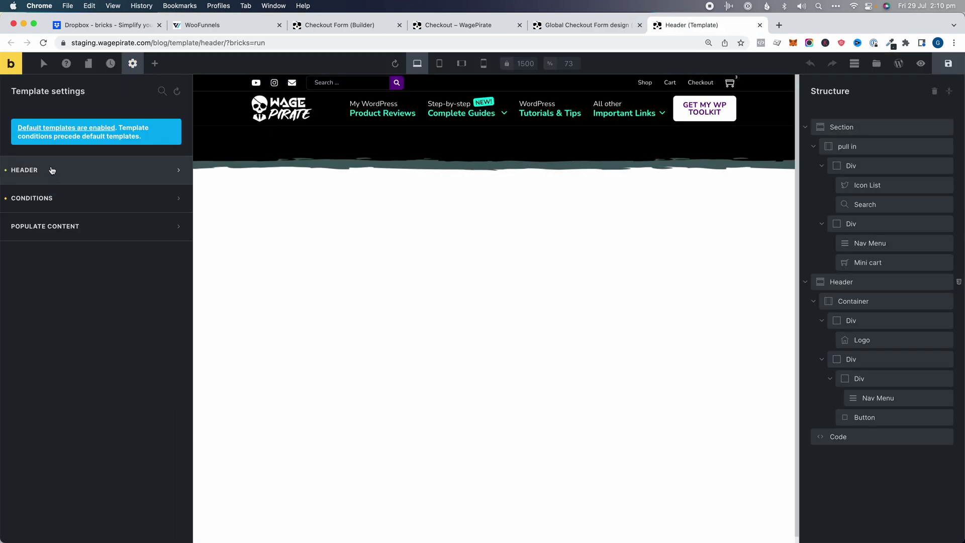
{"action": "left_click", "coordinate": [55, 198]}
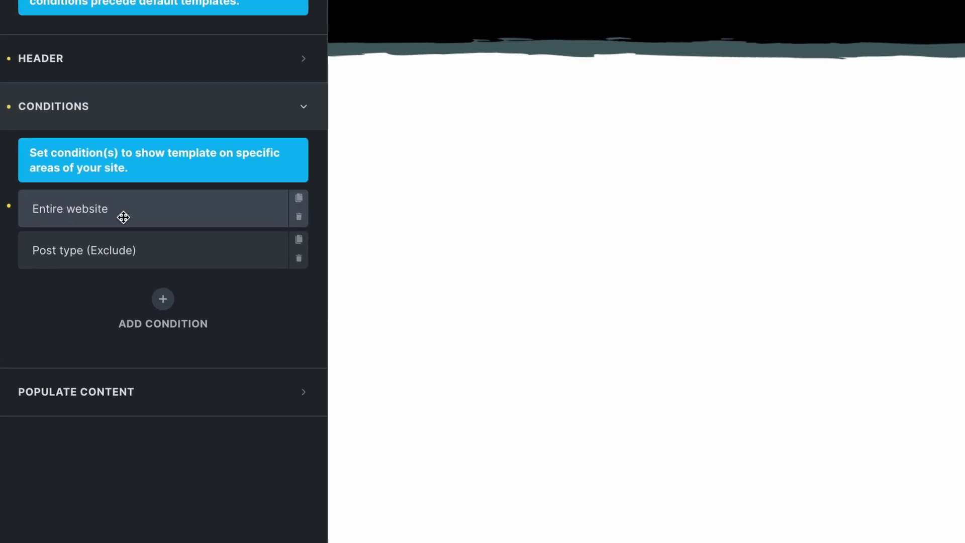
{"action": "left_click", "coordinate": [110, 254]}
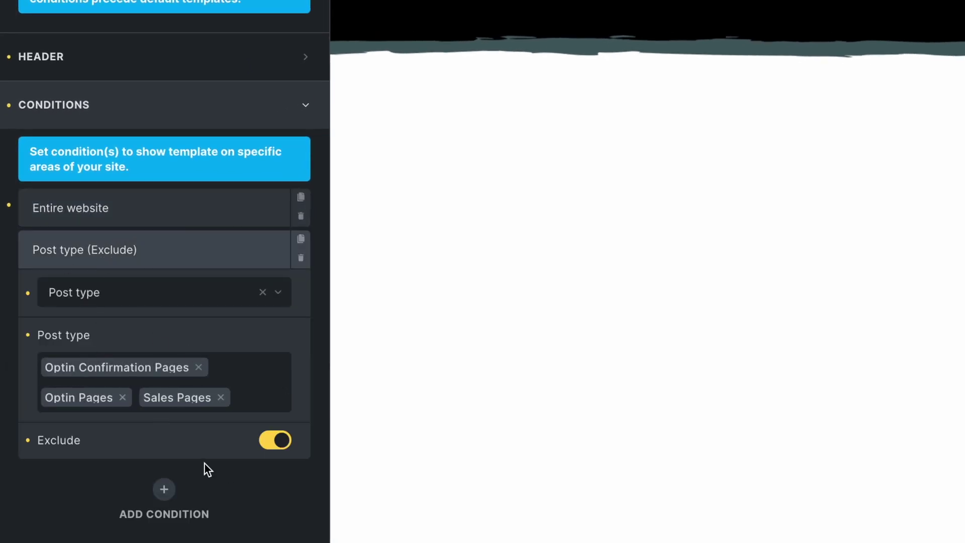
{"action": "left_click", "coordinate": [255, 401]}
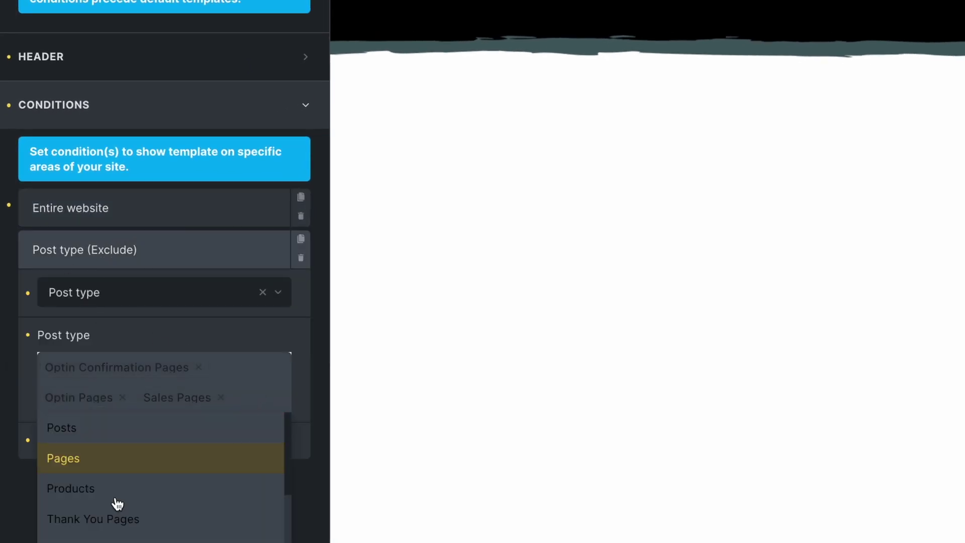
{"action": "scroll", "coordinate": [117, 502], "scroll_direction": "down", "scroll_amount": 6}
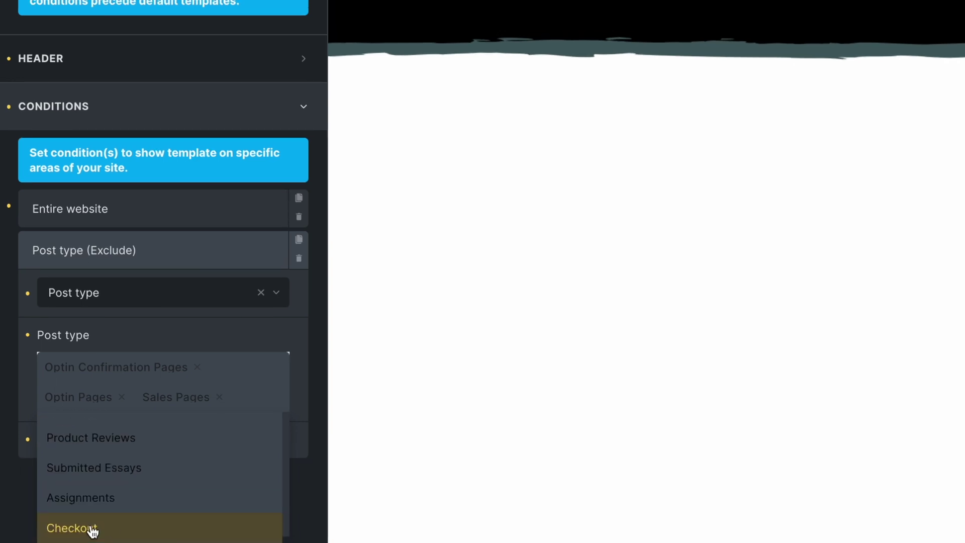
{"action": "left_click", "coordinate": [93, 528]}
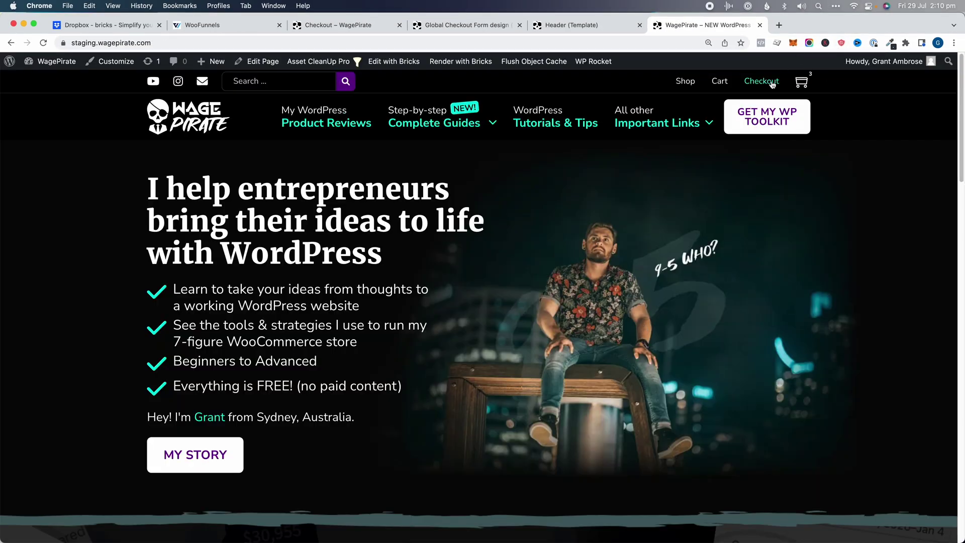
Step: Open the store's checkout page from the site and review it down to the WP Toolkit promotion and footer
{"action": "left_click", "coordinate": [759, 82]}
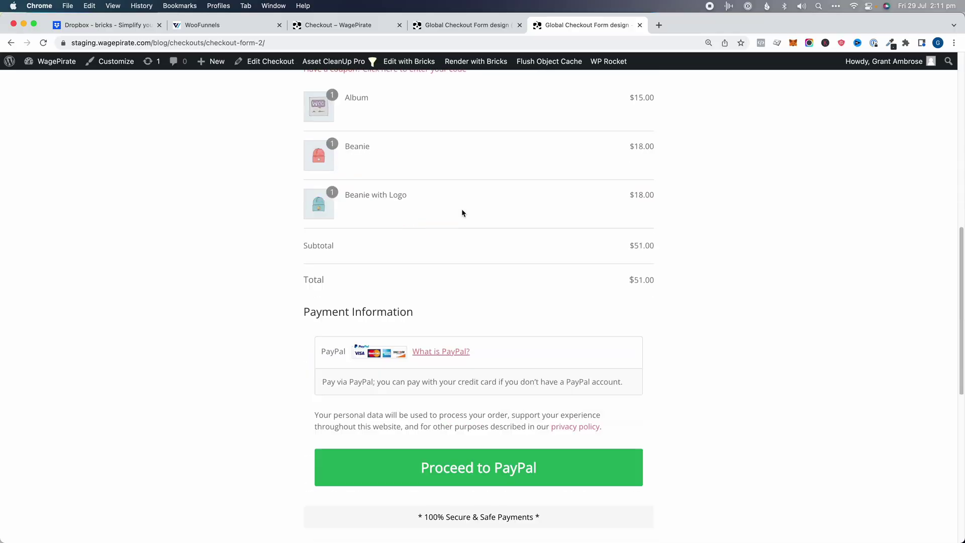
{"action": "scroll", "coordinate": [344, 267], "scroll_direction": "down", "scroll_amount": 10}
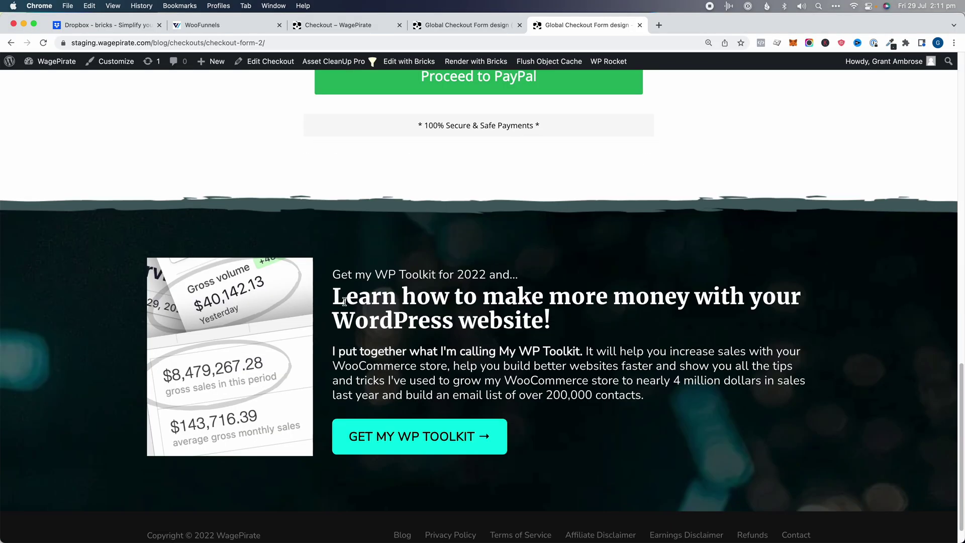
{"action": "left_click_drag", "start_coordinate": [344, 300], "coordinate": [516, 396]}
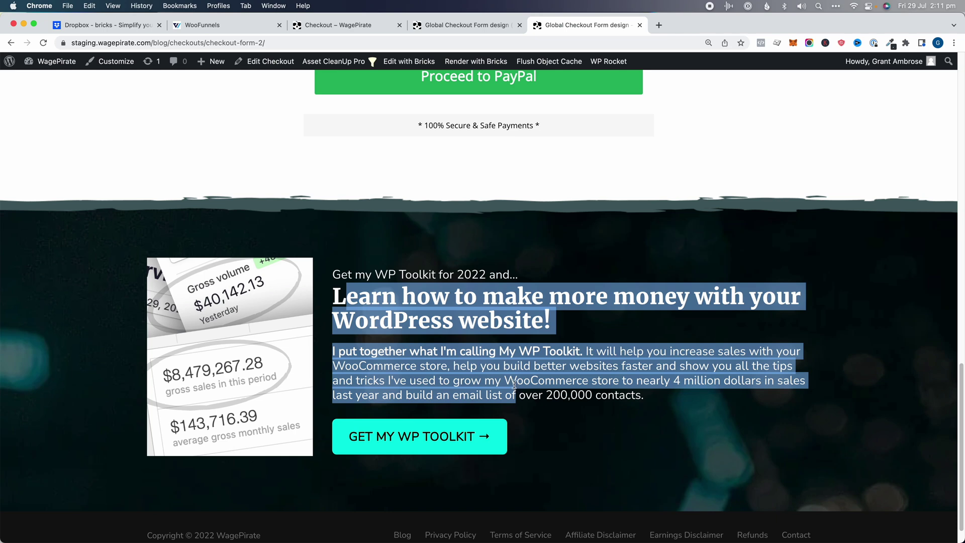
{"action": "scroll", "coordinate": [514, 385], "scroll_direction": "down", "scroll_amount": 1}
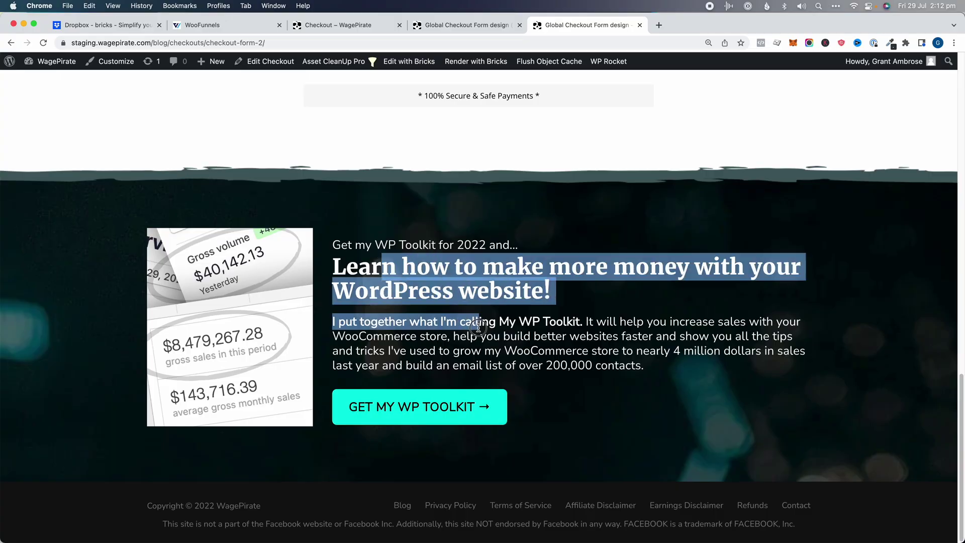
{"action": "left_click", "coordinate": [489, 333]}
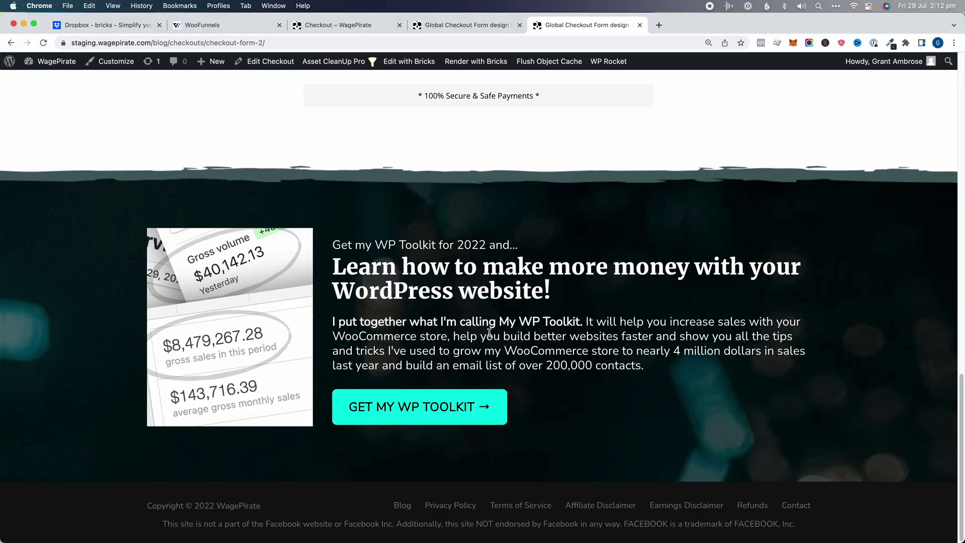
Step: Open the Footer template with Bricks in a new tab and inspect its optin and footer sections
{"action": "mouse_move", "coordinate": [50, 62]}
{"action": "left_click", "coordinate": [28, 78], "text": "shift+super"}
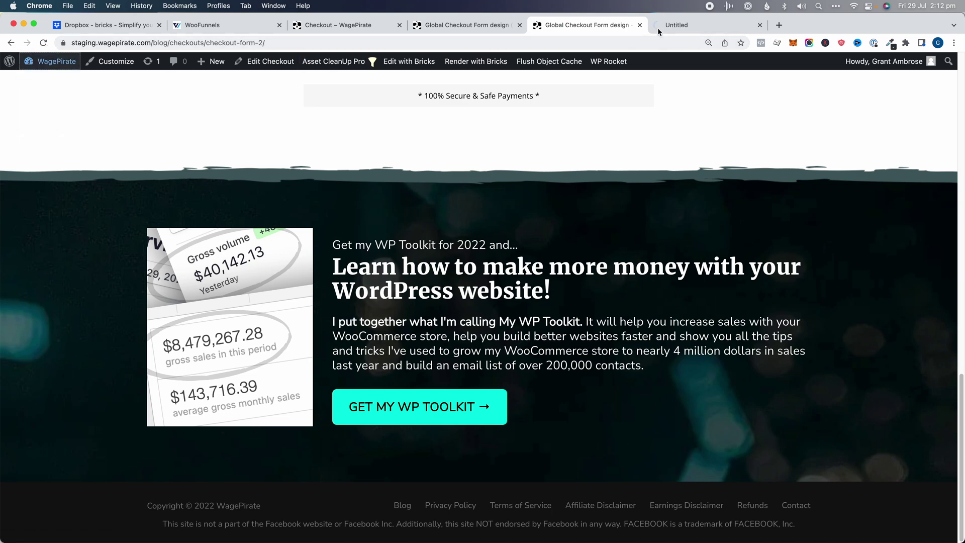
{"action": "mouse_move", "coordinate": [23, 146]}
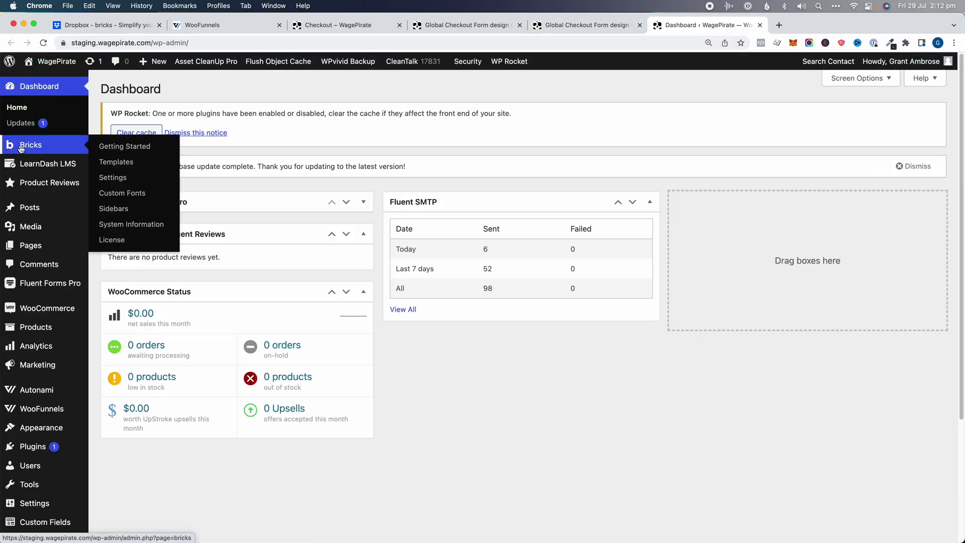
{"action": "left_click", "coordinate": [116, 161]}
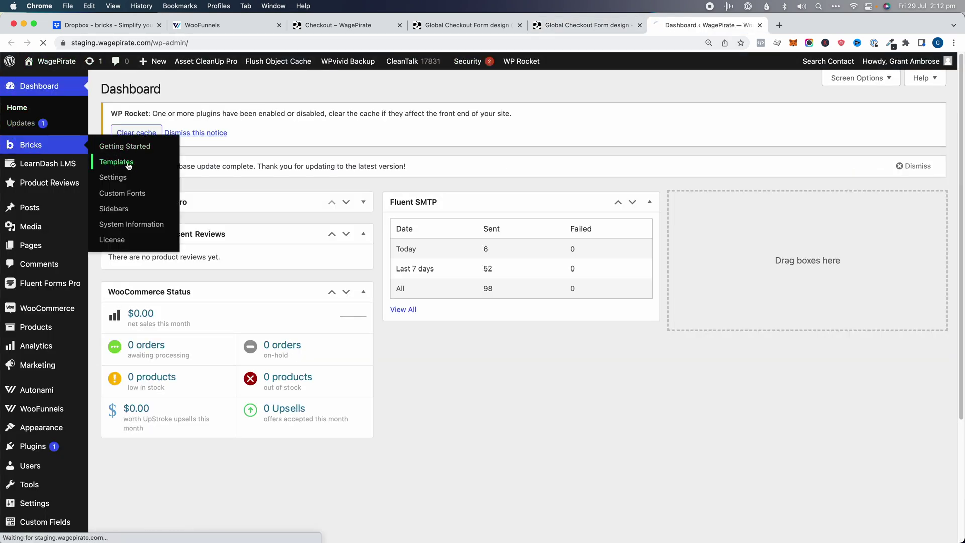
{"action": "scroll", "coordinate": [363, 218], "scroll_direction": "down", "scroll_amount": 5}
{"action": "scroll", "coordinate": [364, 219], "scroll_direction": "down", "scroll_amount": 1}
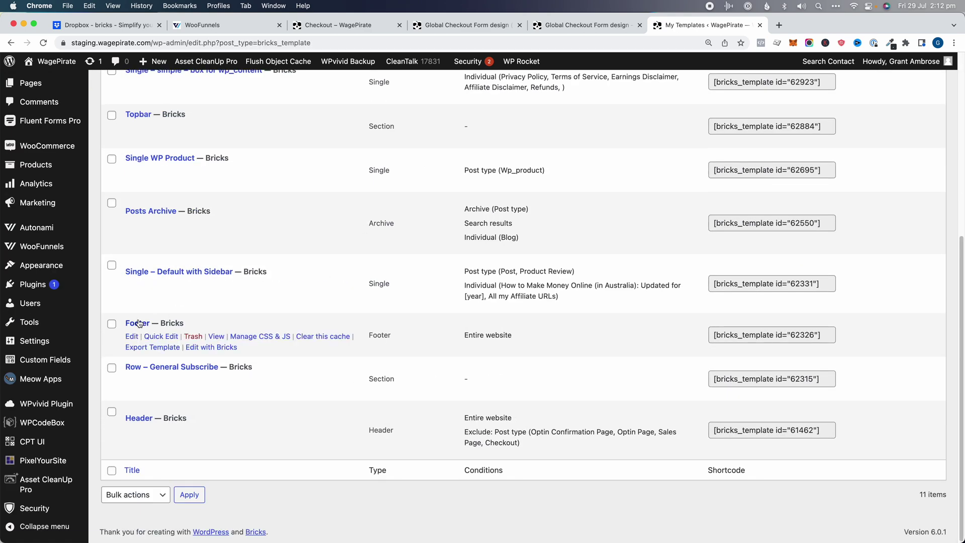
{"action": "left_click", "coordinate": [201, 347], "text": "super"}
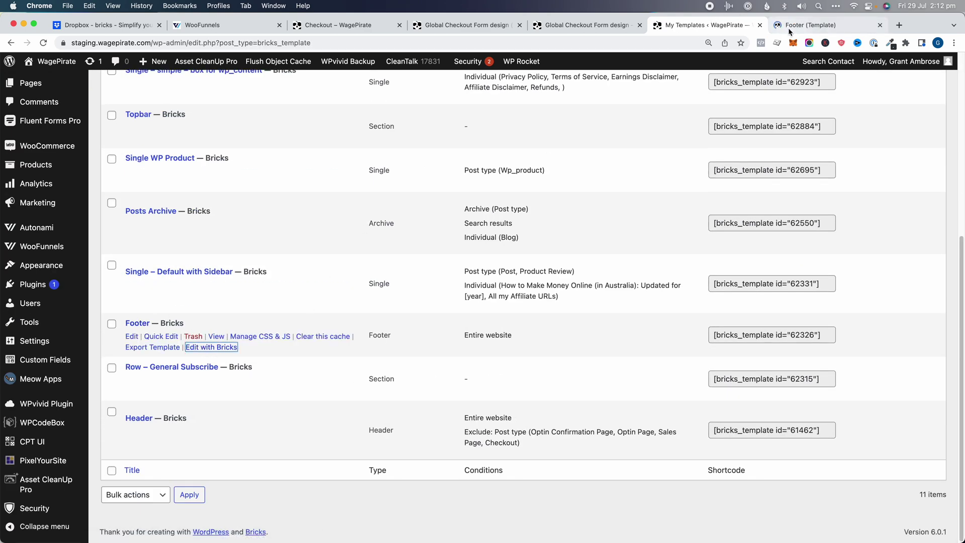
{"action": "left_click", "coordinate": [787, 26]}
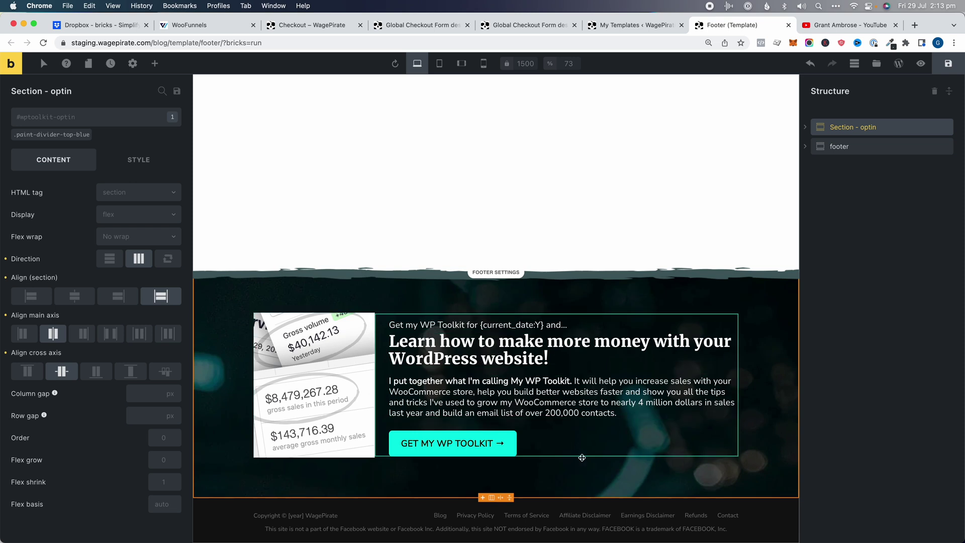
{"action": "left_click", "coordinate": [860, 150]}
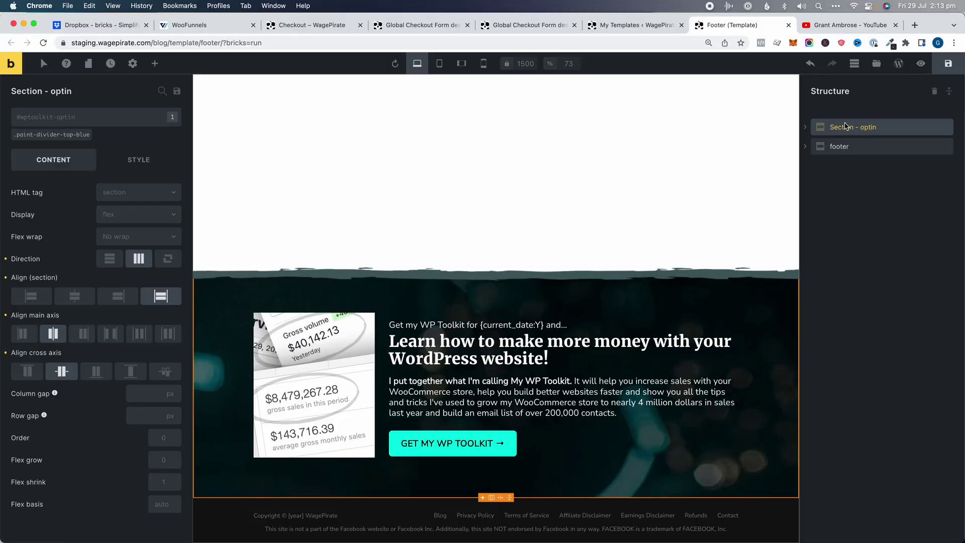
Step: Switch to the YouTube channel and browse its uploaded videos for Bricks header and footer tutorials
{"action": "left_click", "coordinate": [850, 25]}
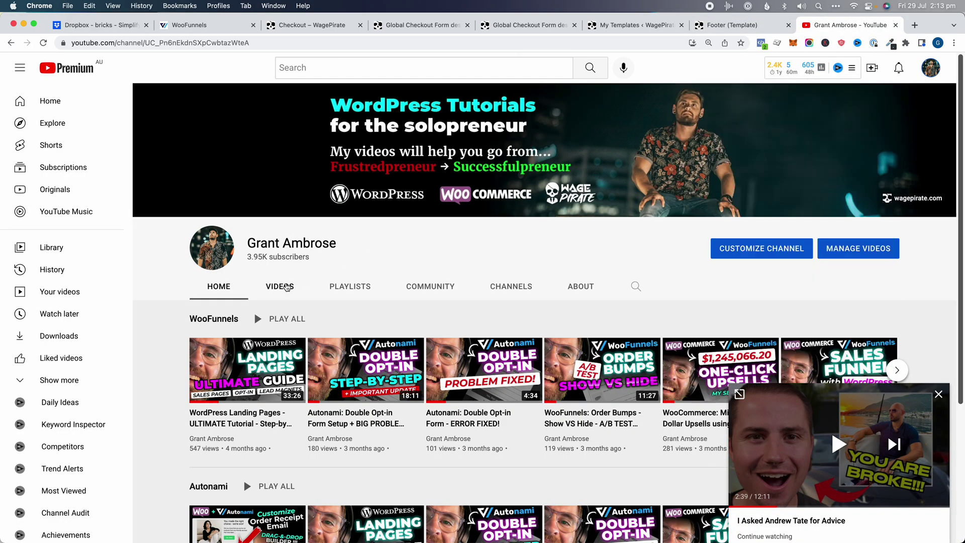
{"action": "left_click", "coordinate": [287, 287]}
{"action": "scroll", "coordinate": [279, 283], "scroll_direction": "down", "scroll_amount": 3}
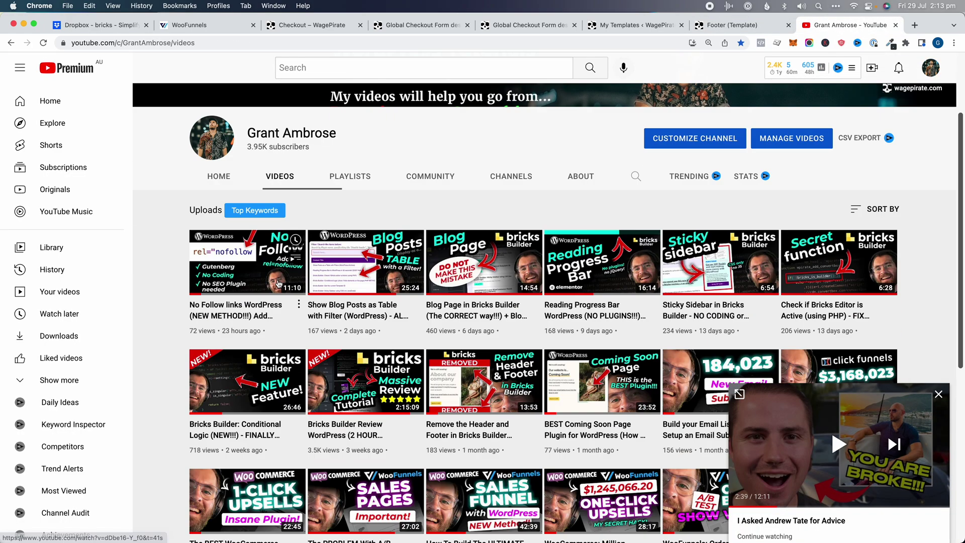
{"action": "scroll", "coordinate": [279, 283], "scroll_direction": "down", "scroll_amount": 3}
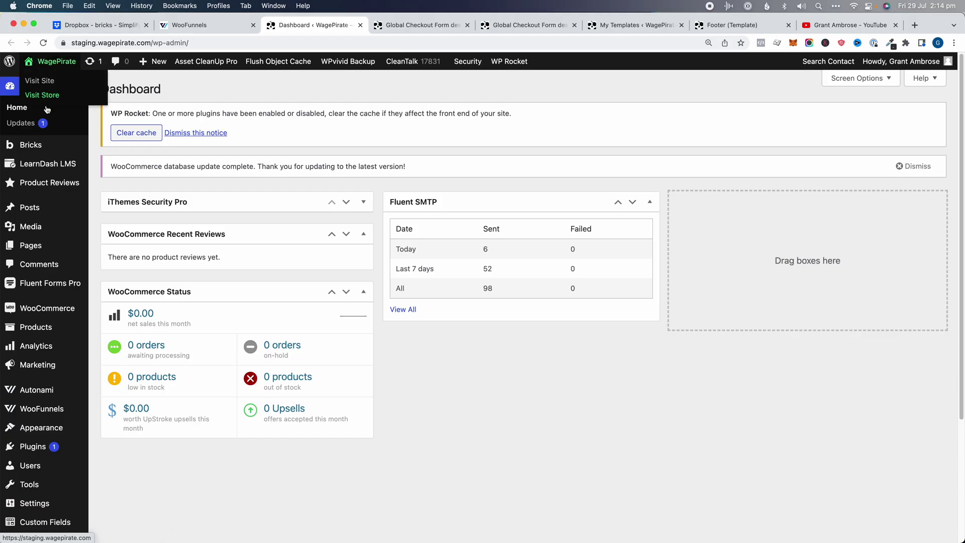
Step: Open the Bricks Conditional Logic snippet in WPCodeBox and collapse its settings to show the full code
{"action": "scroll", "coordinate": [20, 302], "scroll_direction": "down", "scroll_amount": 3}
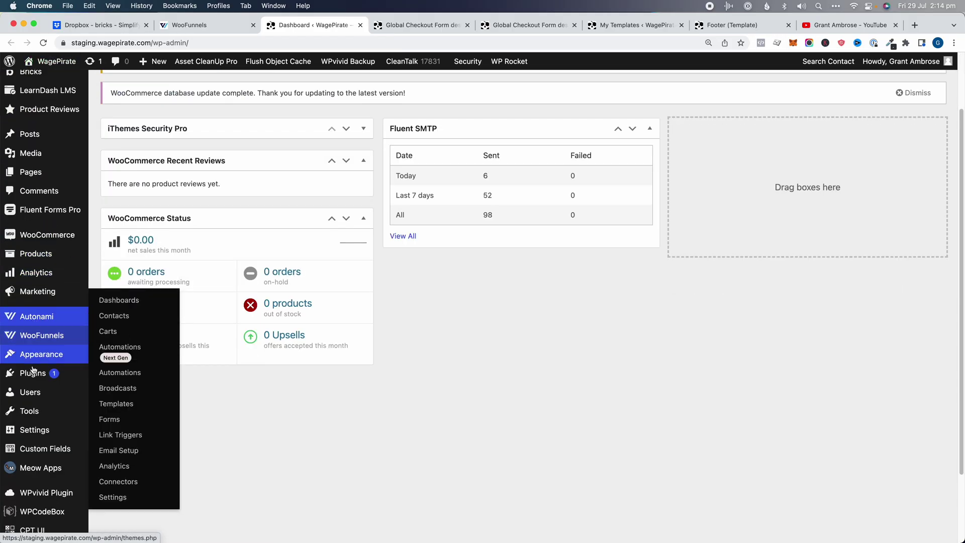
{"action": "left_click", "coordinate": [35, 513]}
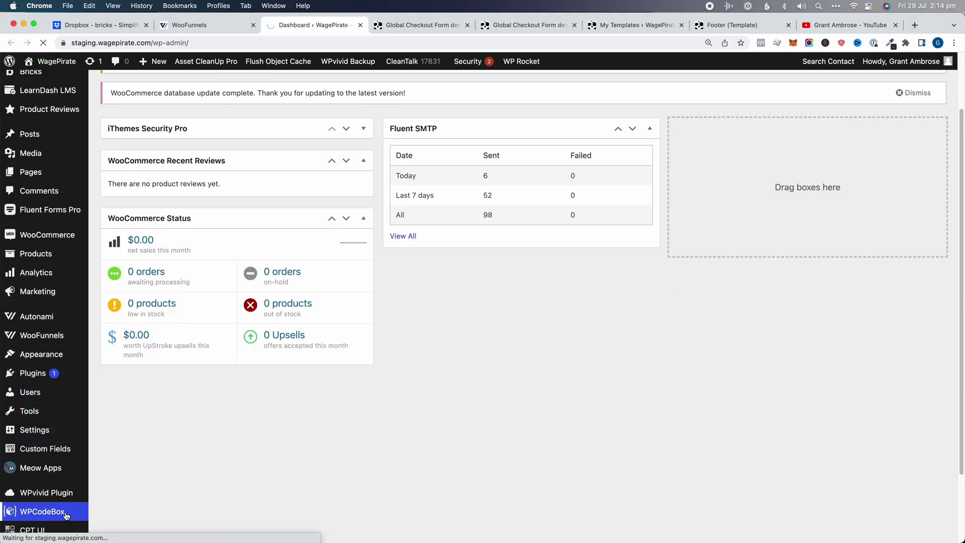
{"action": "left_click", "coordinate": [376, 177]}
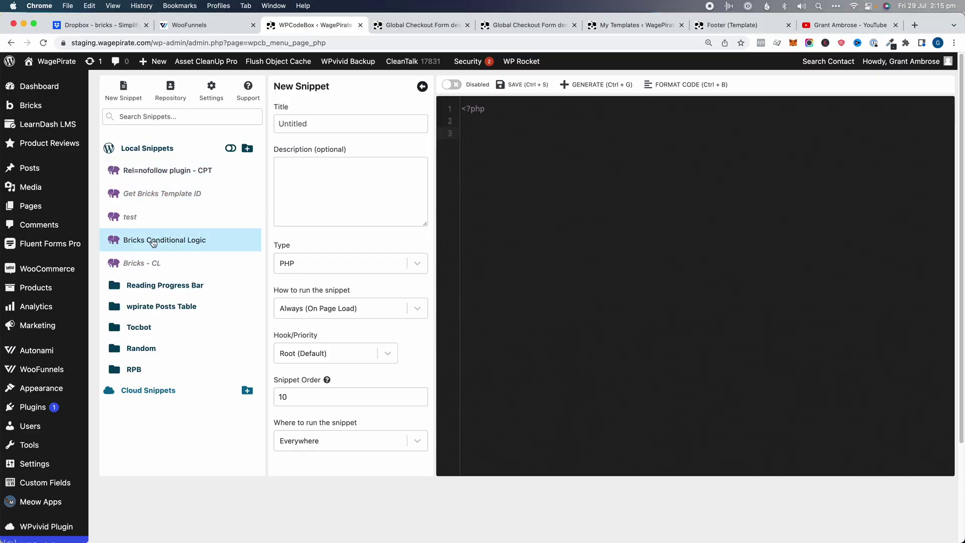
{"action": "left_click", "coordinate": [183, 240]}
{"action": "left_click", "coordinate": [423, 87]}
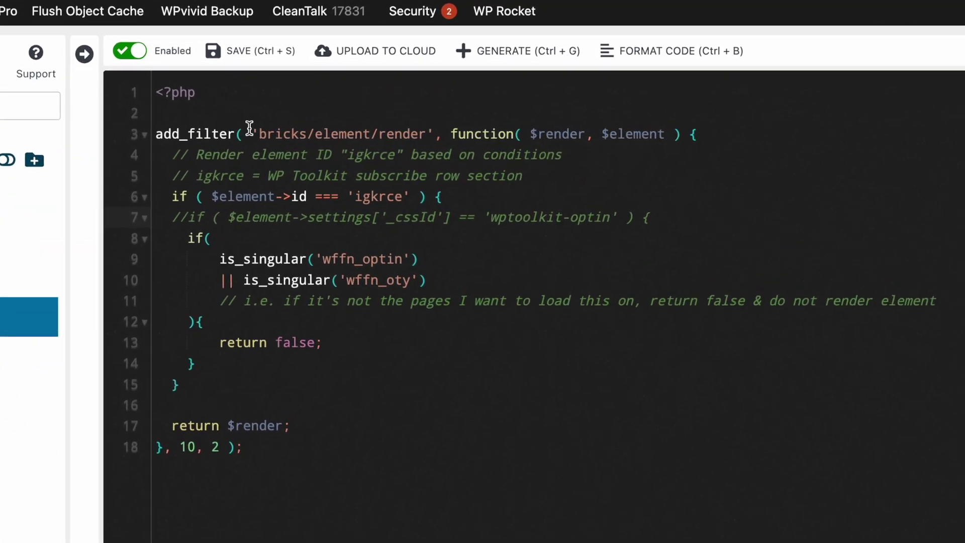
{"action": "left_click_drag", "start_coordinate": [155, 133], "coordinate": [401, 459]}
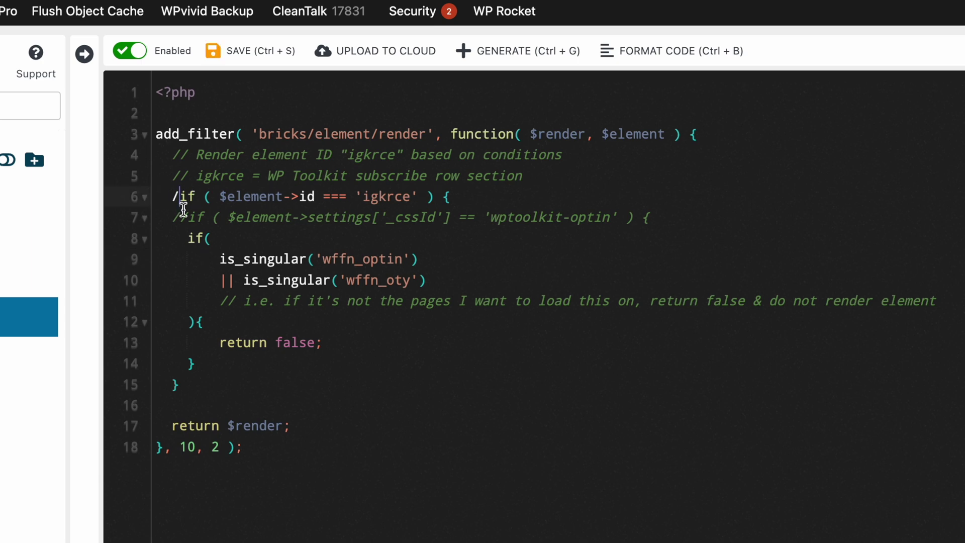
Step: Comment out the 'igkrce' element ID condition and uncomment the _cssId == 'wptoolkit-optin' condition below it
{"action": "type", "text": "/"}
{"action": "left_click", "coordinate": [190, 215]}
{"action": "key", "text": "BackSpace"}
{"action": "key", "text": "BackSpace"}
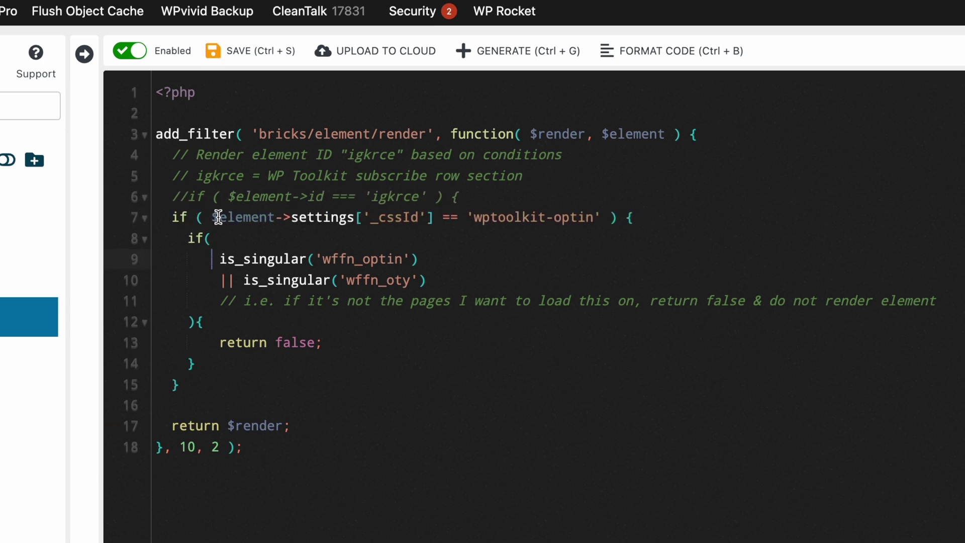
Step: Examine the snippet's _cssId check, its is_singular conditions and the return statements
{"action": "left_click_drag", "start_coordinate": [218, 217], "coordinate": [603, 218]}
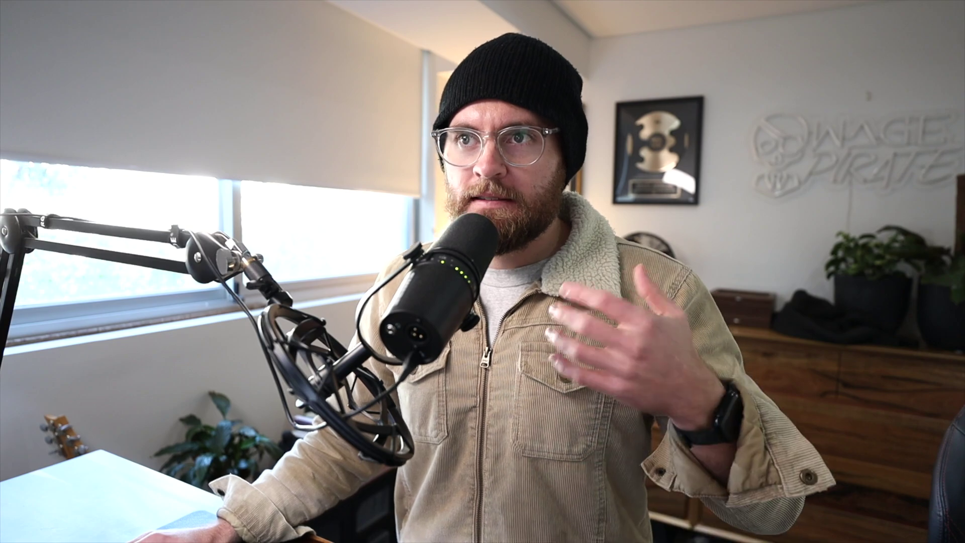
{"action": "left_click", "coordinate": [237, 215]}
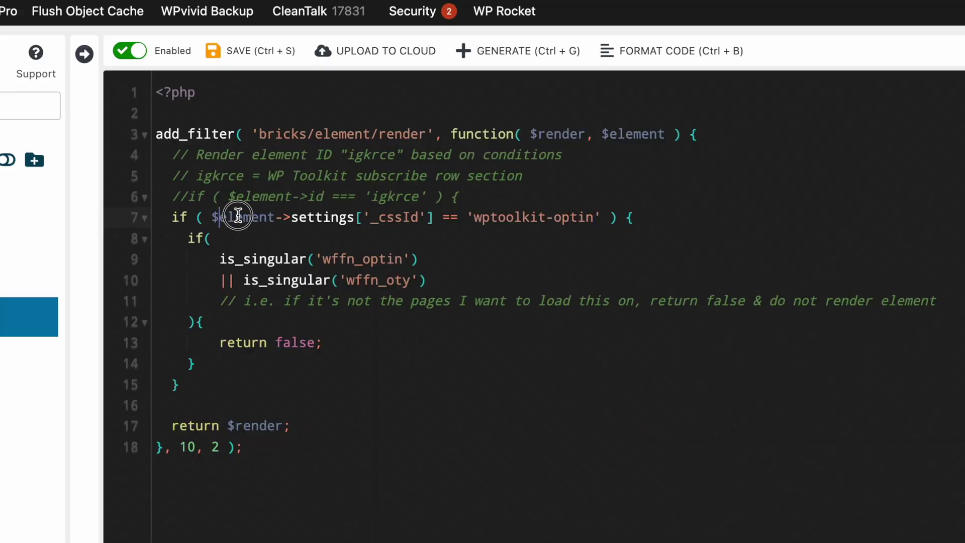
{"action": "left_click_drag", "start_coordinate": [238, 216], "coordinate": [383, 211]}
{"action": "left_click", "coordinate": [395, 217]}
{"action": "left_click_drag", "start_coordinate": [477, 218], "coordinate": [591, 217]}
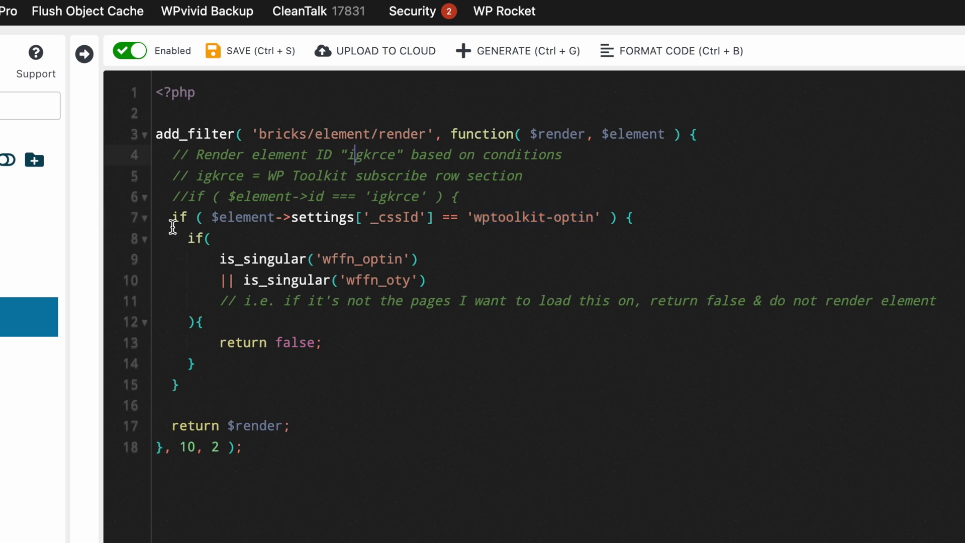
{"action": "left_click_drag", "start_coordinate": [171, 218], "coordinate": [610, 217]}
{"action": "left_click", "coordinate": [610, 217]}
{"action": "left_click_drag", "start_coordinate": [263, 257], "coordinate": [404, 280]}
{"action": "left_click_drag", "start_coordinate": [244, 344], "coordinate": [343, 338]}
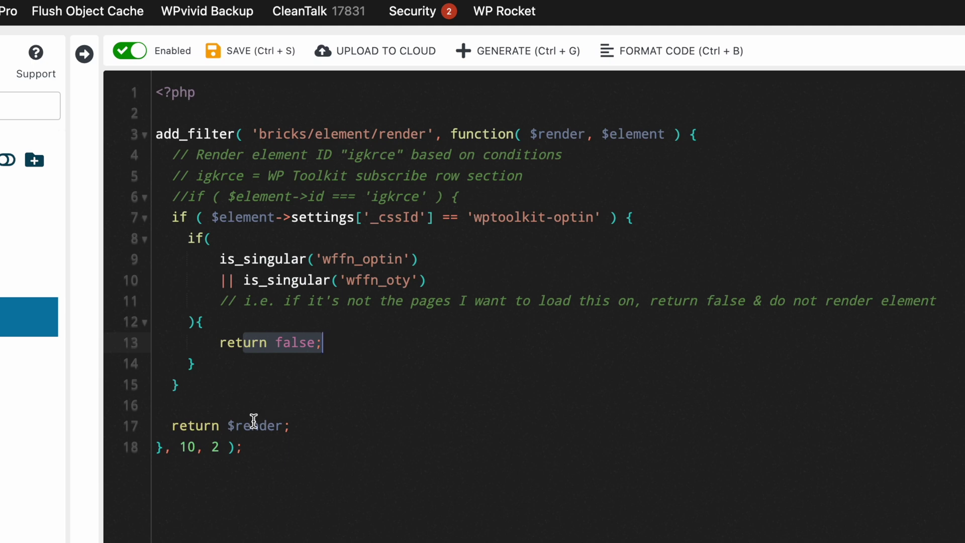
{"action": "left_click_drag", "start_coordinate": [220, 425], "coordinate": [335, 421]}
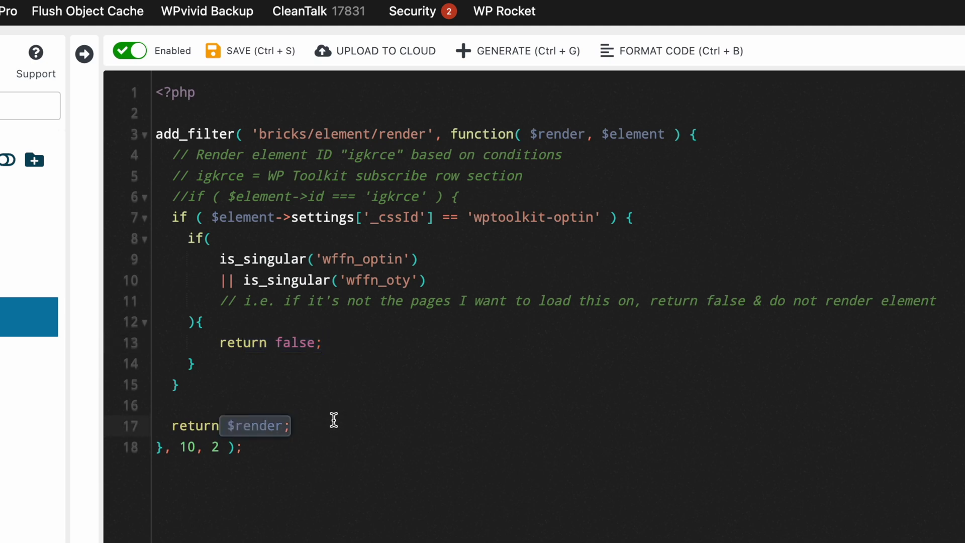
{"action": "left_click", "coordinate": [337, 280]}
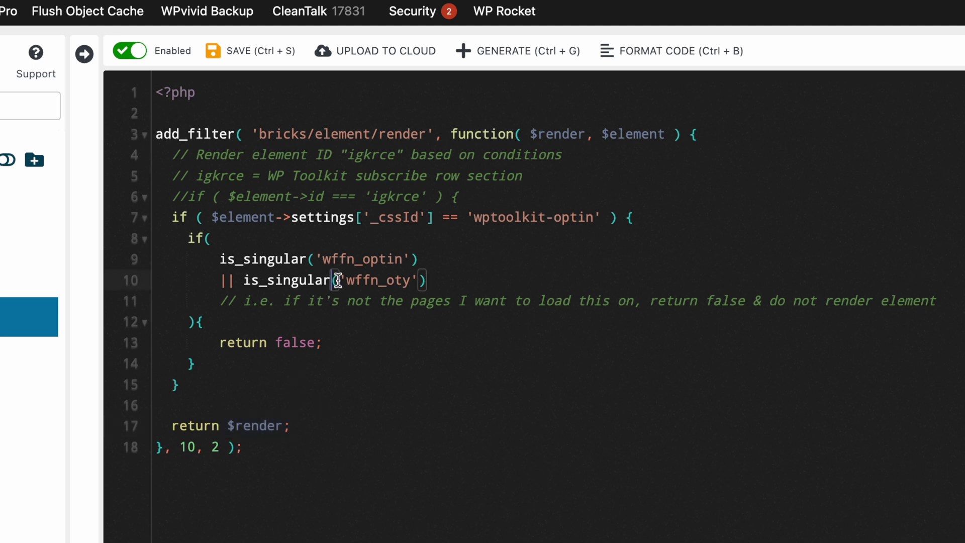
Step: Duplicate the || is_singular('wffn_oty') condition on a new line directly below it
{"action": "left_click_drag", "start_coordinate": [431, 280], "coordinate": [221, 279]}
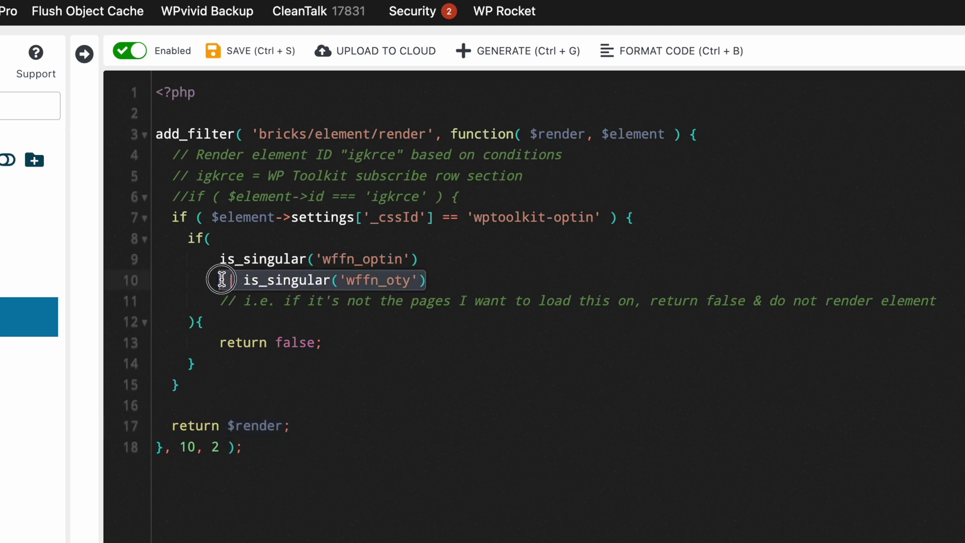
{"action": "key", "text": "ctrl+c"}
{"action": "left_click", "coordinate": [500, 280]}
{"action": "key", "text": "Return"}
{"action": "key", "text": "ctrl+v"}
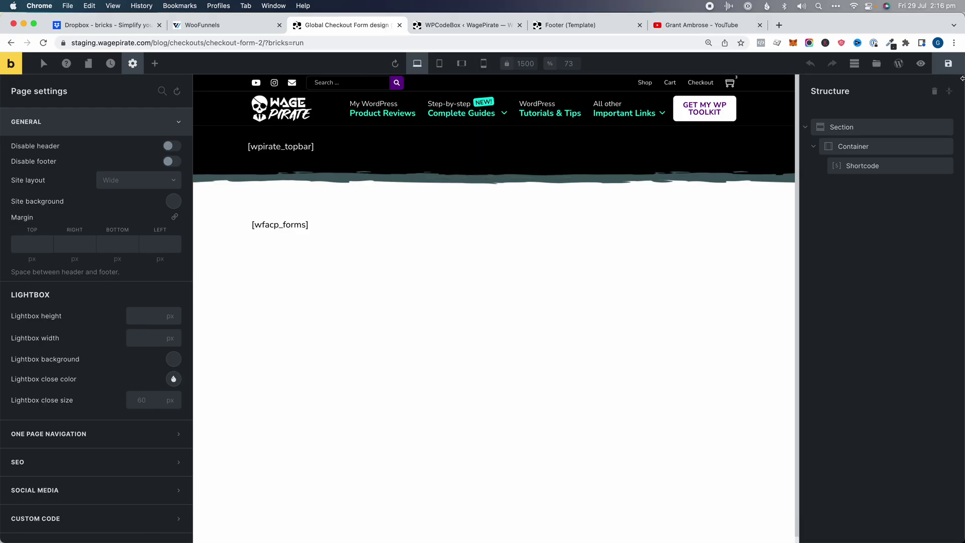
Step: View the checkout form's front-end page and inspect its body classes to copy the wfacp_checkout post type name
{"action": "left_click", "coordinate": [924, 66]}
{"action": "left_click", "coordinate": [898, 68]}
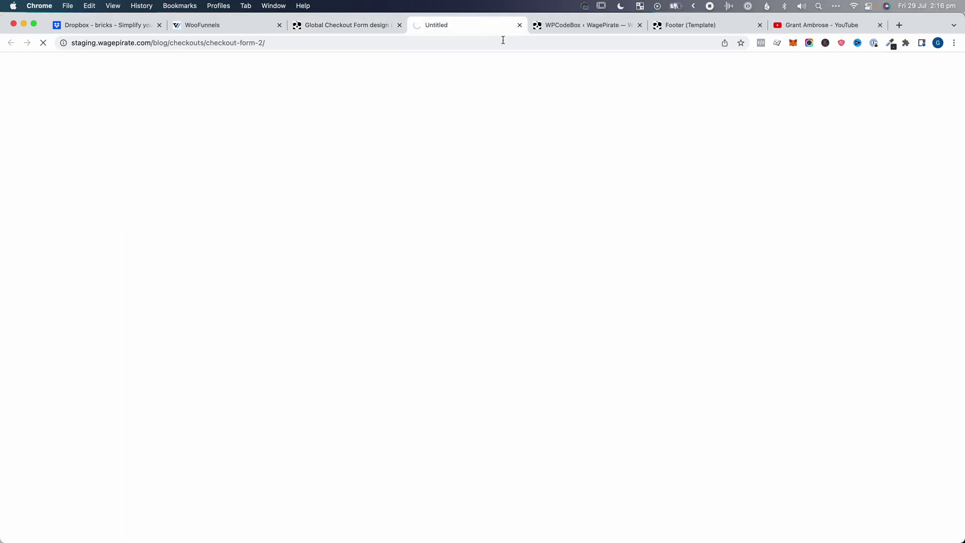
{"action": "right_click", "coordinate": [232, 162]}
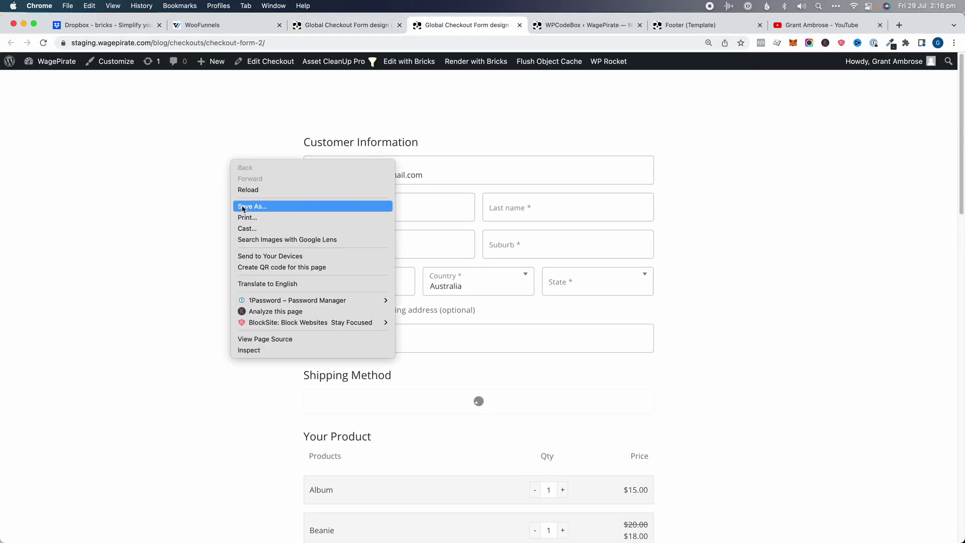
{"action": "left_click", "coordinate": [258, 350]}
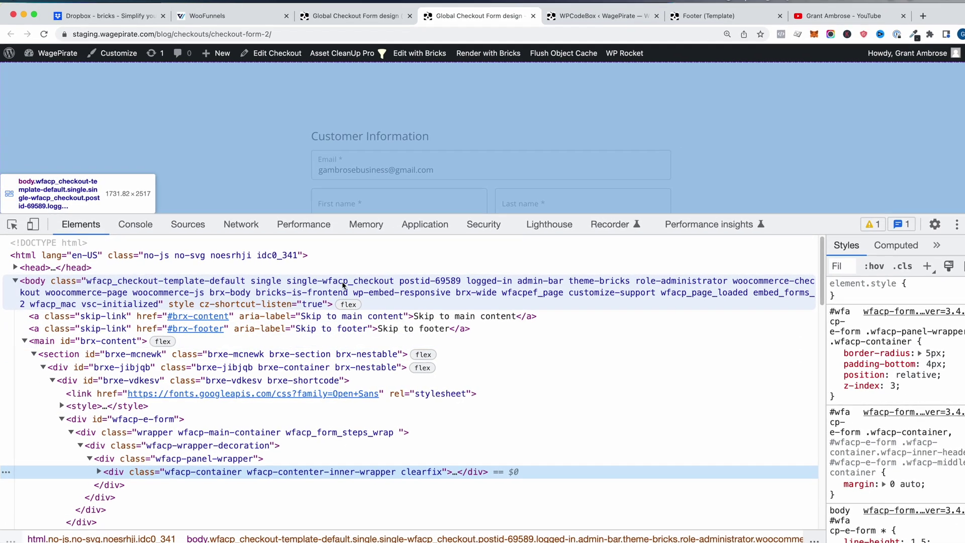
{"action": "left_click", "coordinate": [382, 283]}
{"action": "double_click", "coordinate": [622, 229]}
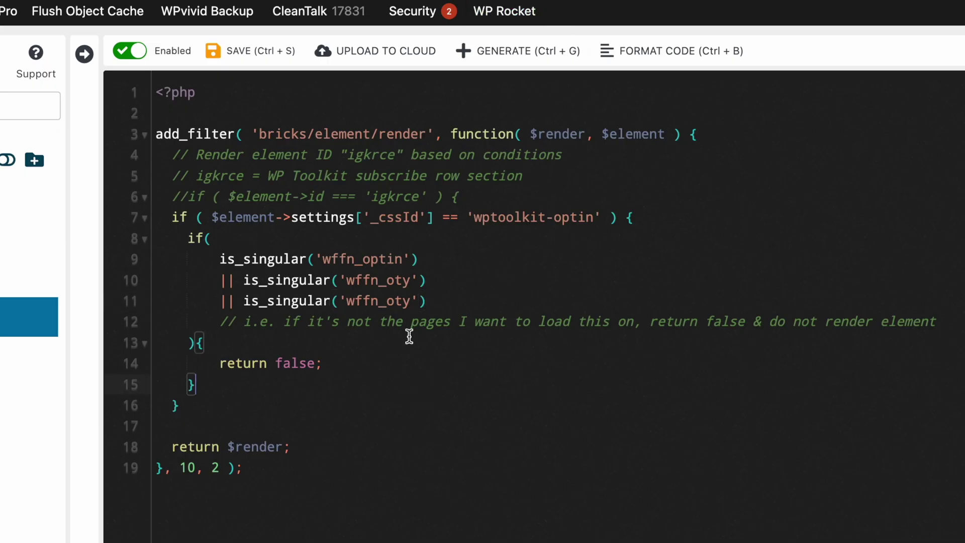
Step: Change the post type in the duplicated is_singular condition to 'wfacp_checkout' and review the snippet's logic
{"action": "double_click", "coordinate": [392, 300]}
{"action": "key", "text": "ctrl+v"}
{"action": "left_click", "coordinate": [420, 416]}
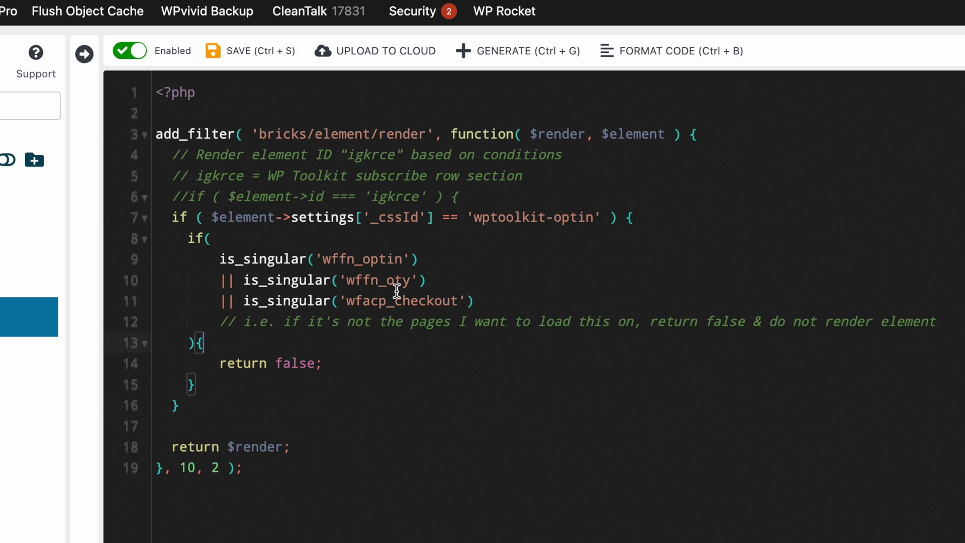
{"action": "left_click_drag", "start_coordinate": [252, 217], "coordinate": [583, 218]}
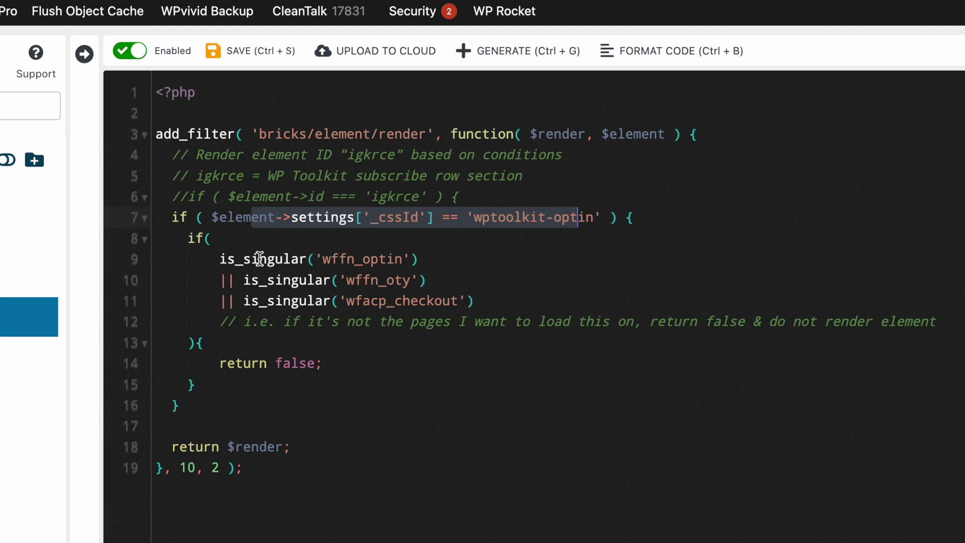
{"action": "left_click", "coordinate": [347, 259]}
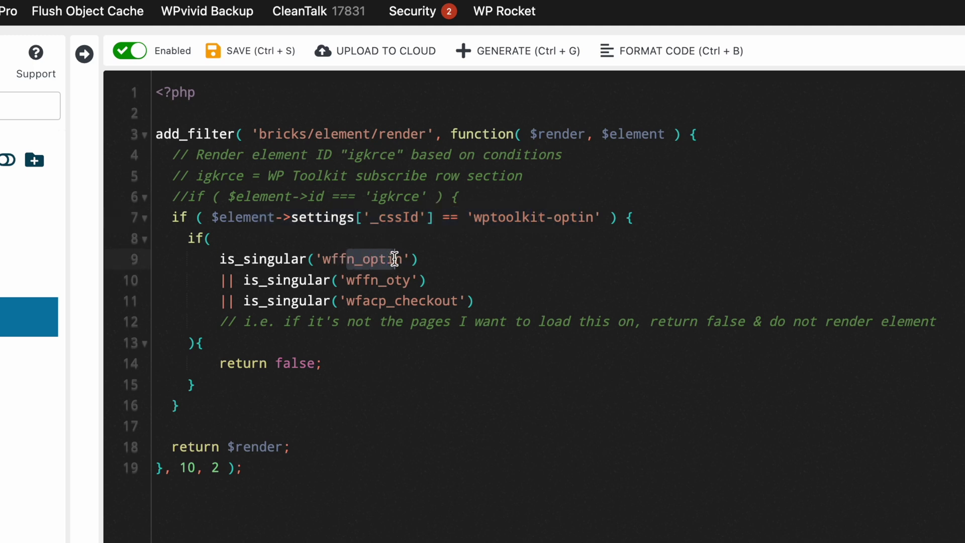
{"action": "left_click_drag", "start_coordinate": [404, 280], "coordinate": [349, 281]}
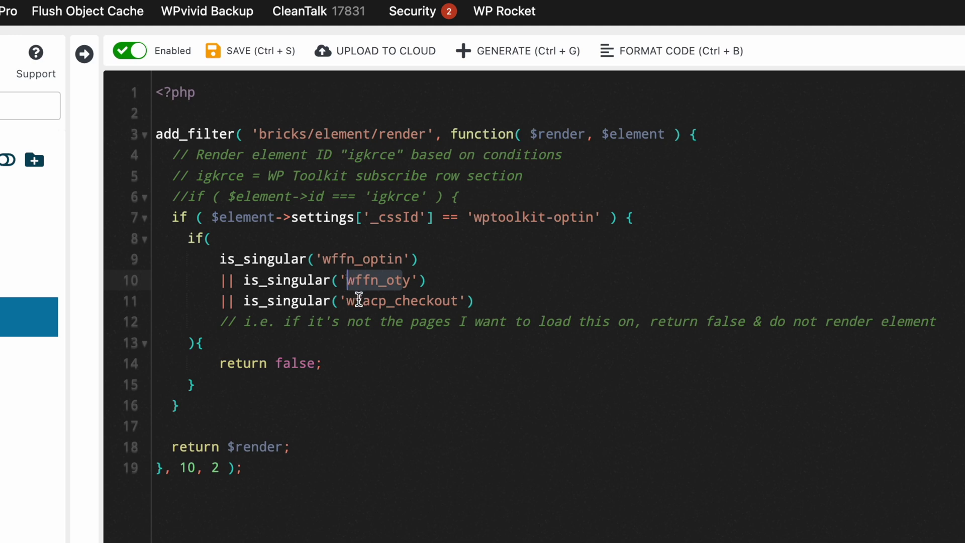
{"action": "left_click_drag", "start_coordinate": [359, 301], "coordinate": [446, 300]}
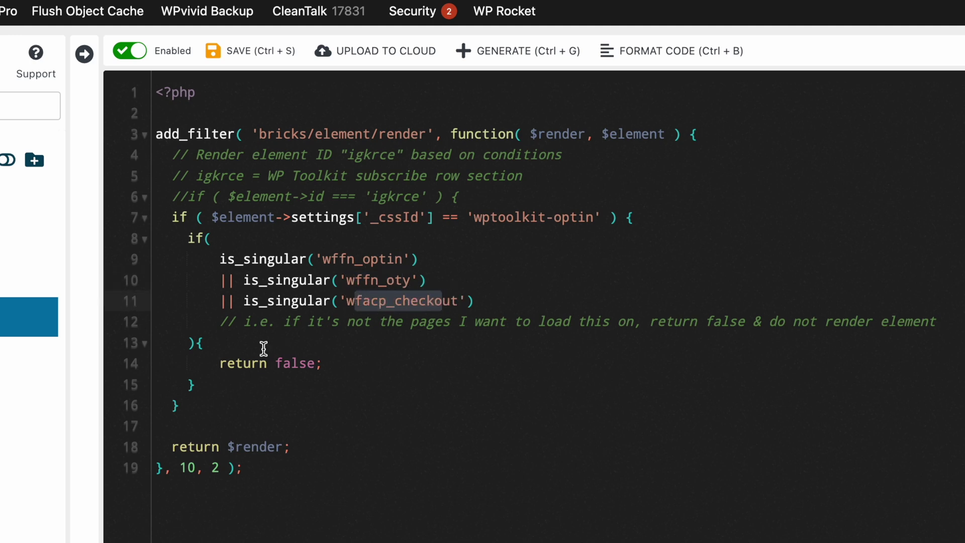
{"action": "left_click_drag", "start_coordinate": [251, 362], "coordinate": [316, 362]}
{"action": "left_click", "coordinate": [341, 360]}
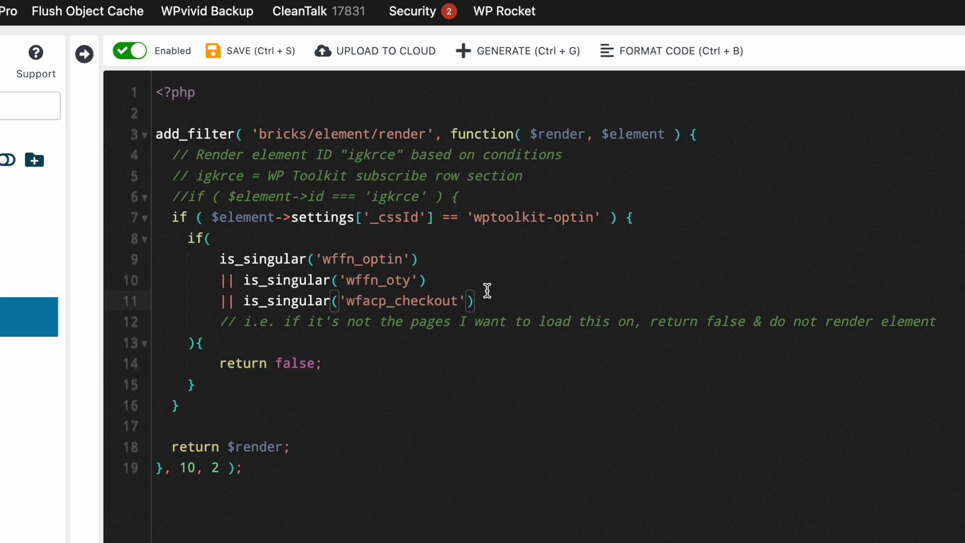
Step: Add a || is_checkout() condition below the wfacp_checkout line, comment it out and save the snippet
{"action": "key", "text": "Return"}
{"action": "type", "text": "|| "}
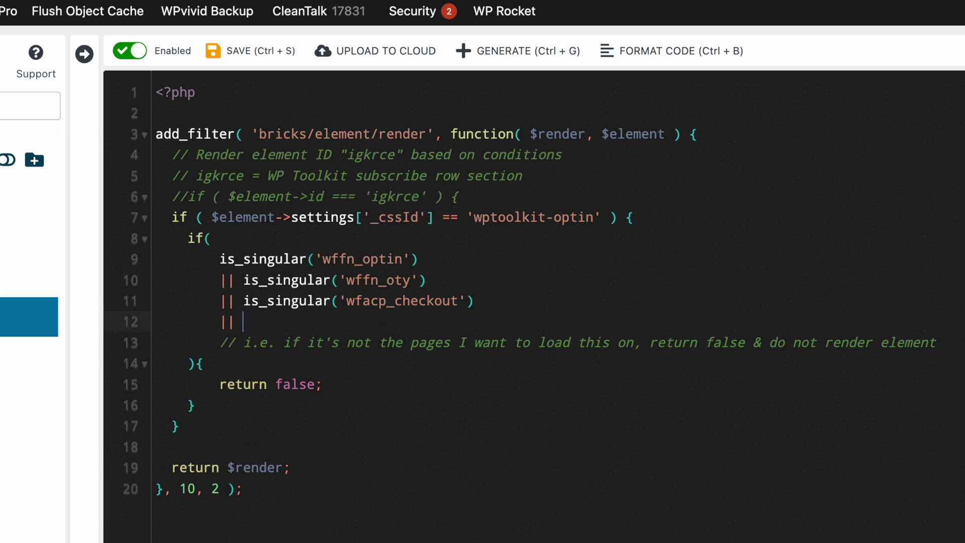
{"action": "type", "text": "is_checkout()"}
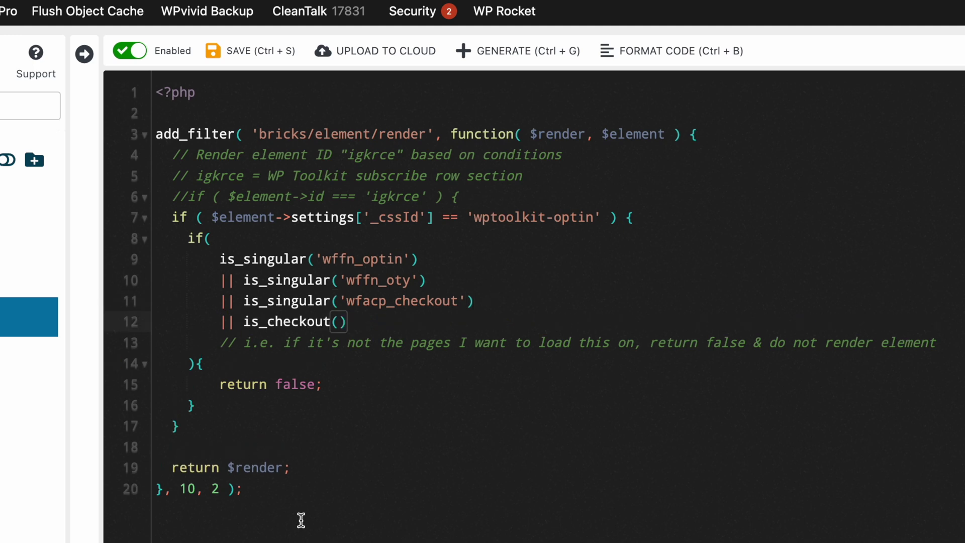
{"action": "key", "text": "ctrl+s"}
{"action": "type", "text": "//"}
{"action": "left_click", "coordinate": [314, 344]}
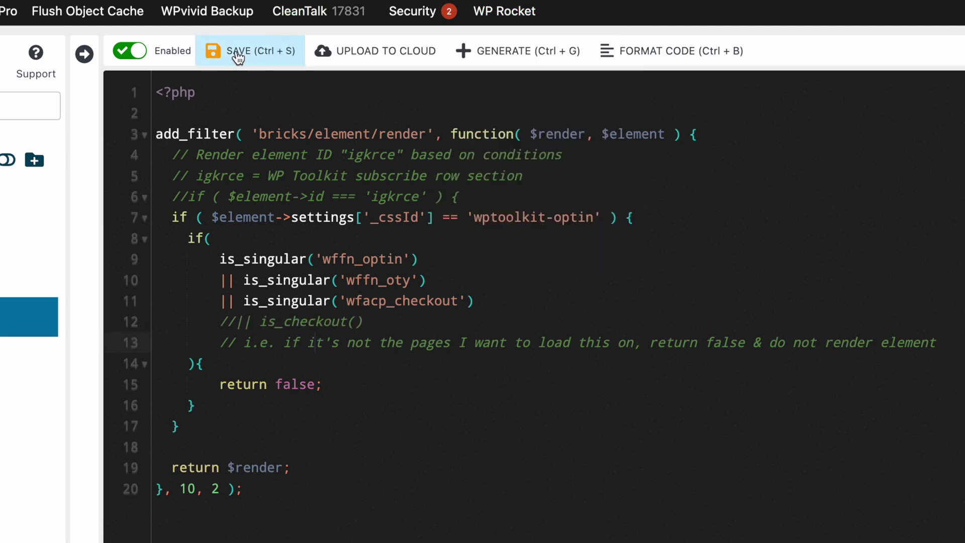
{"action": "left_click_drag", "start_coordinate": [409, 301], "coordinate": [307, 301]}
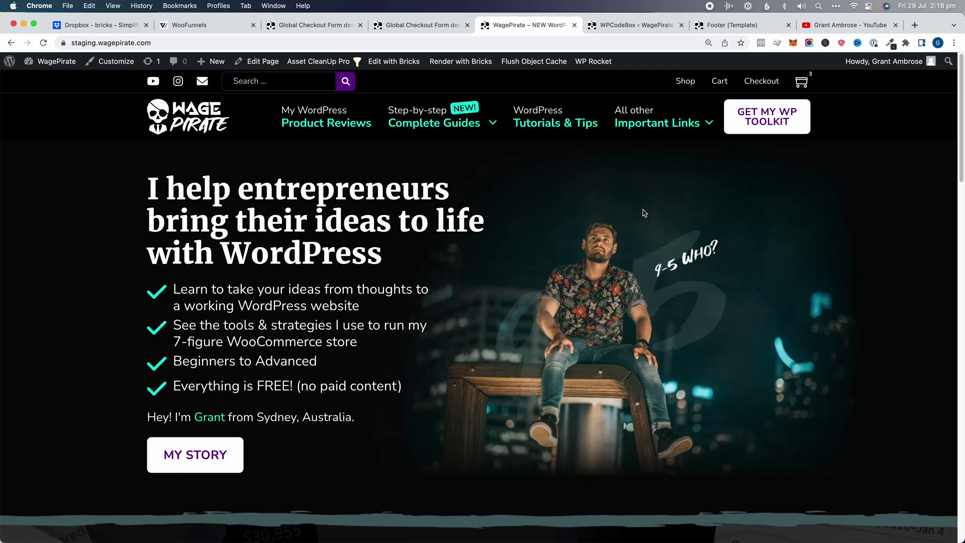
Step: Open the store's checkout page, check it down to the footer, and return to the snippet's is_checkout() line
{"action": "left_click", "coordinate": [767, 83]}
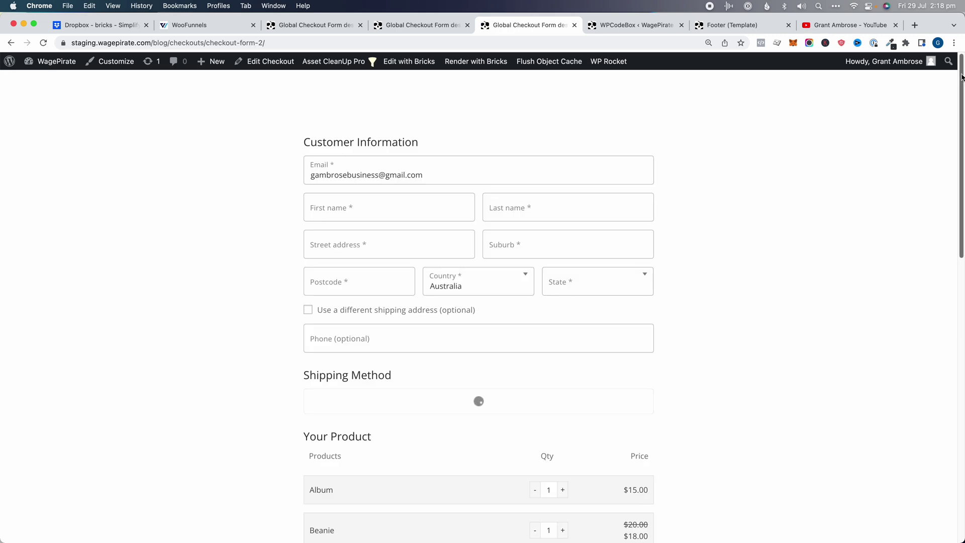
{"action": "left_click_drag", "start_coordinate": [962, 76], "coordinate": [961, 351]}
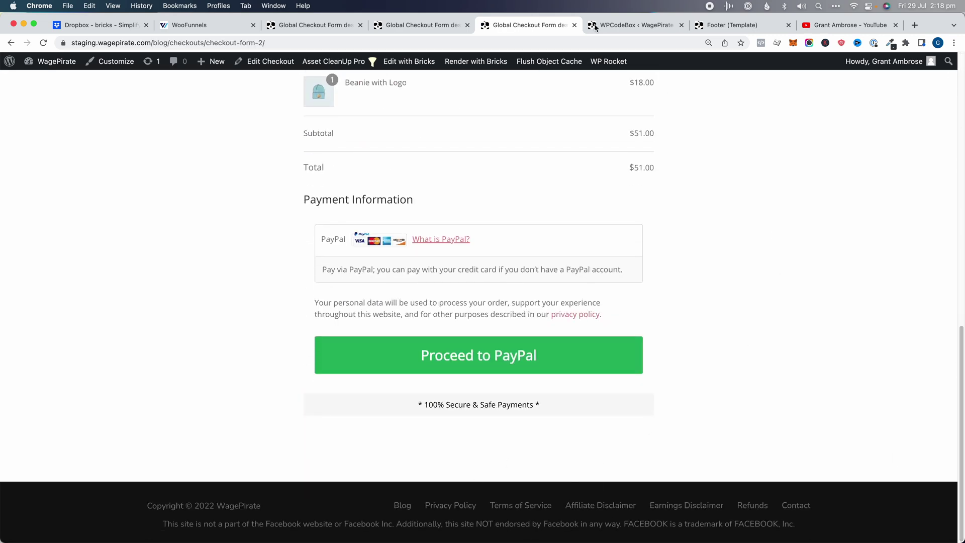
{"action": "key", "text": "ctrl+Tab"}
{"action": "left_click", "coordinate": [372, 242]}
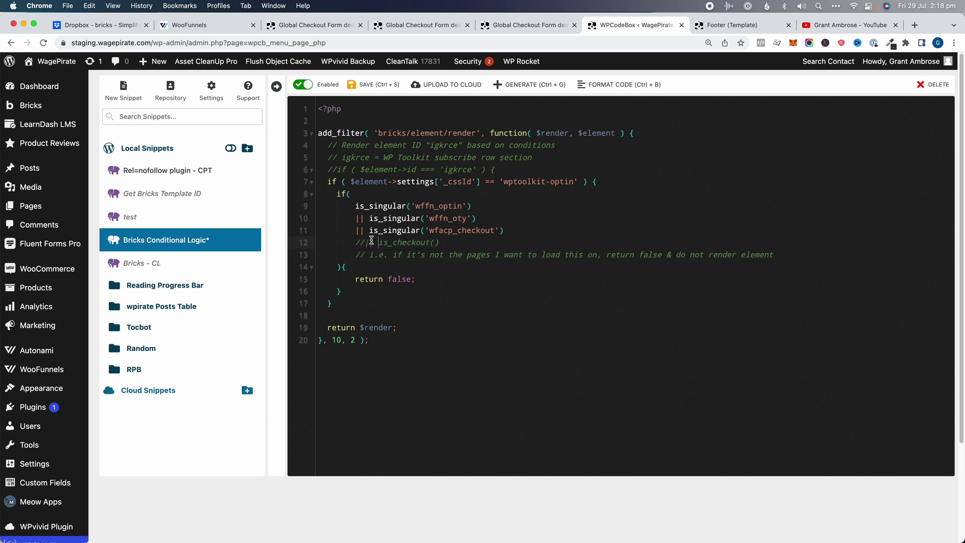